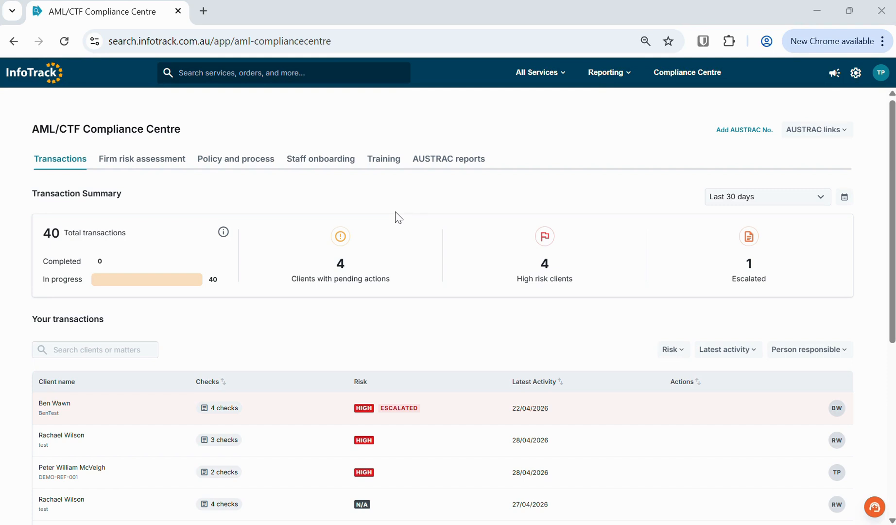
pyautogui.scroll(-3, 397, 217)
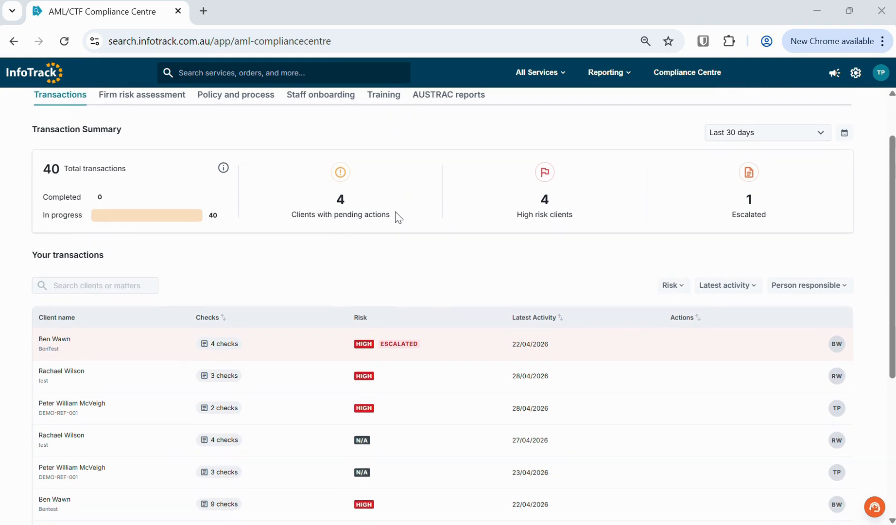
pyautogui.scroll(-1, 397, 218)
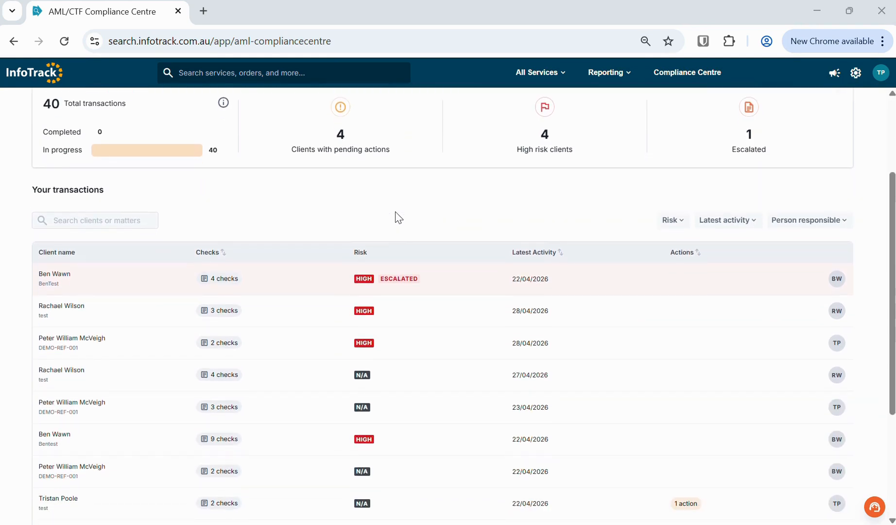
pyautogui.scroll(-1, 398, 218)
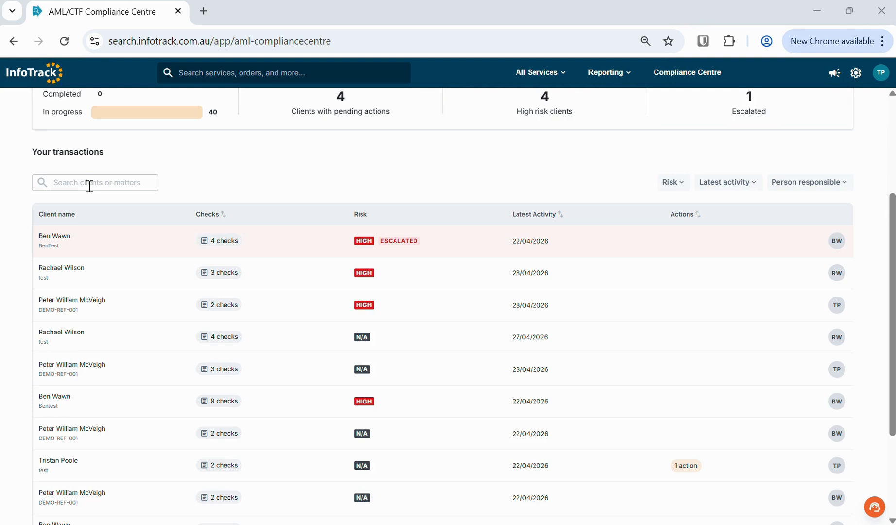
pyautogui.scroll(2, 89, 186)
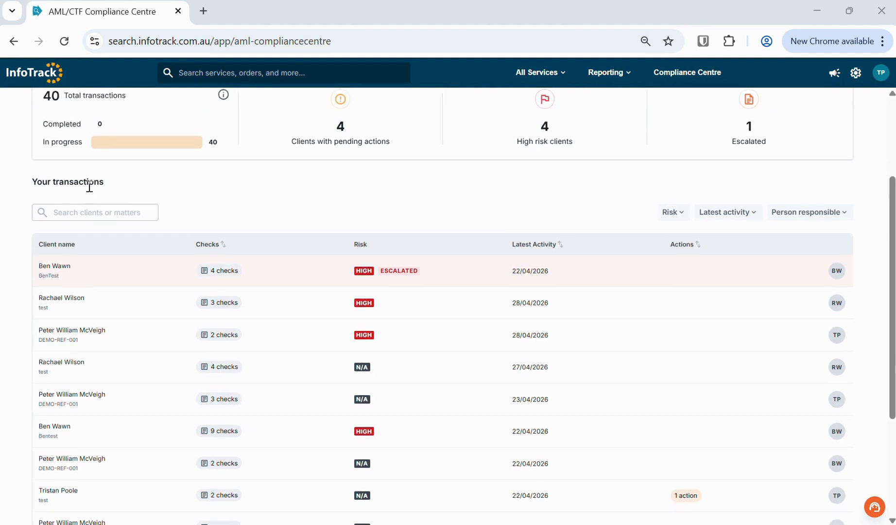
pyautogui.click(676, 257)
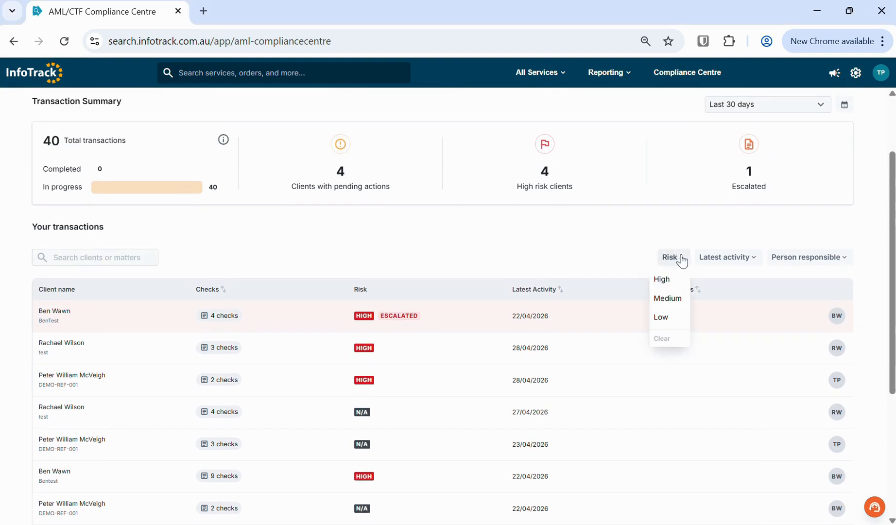
pyautogui.click(835, 259)
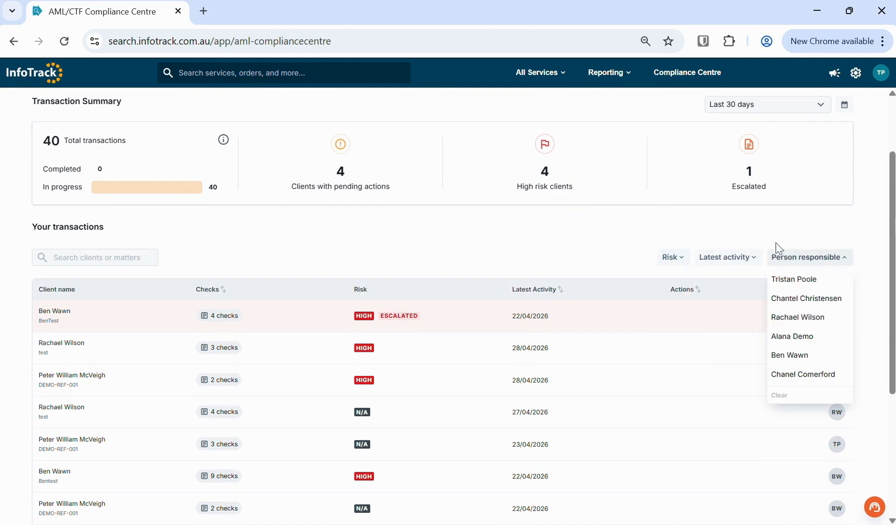
pyautogui.click(550, 245)
pyautogui.scroll(1, 557, 224)
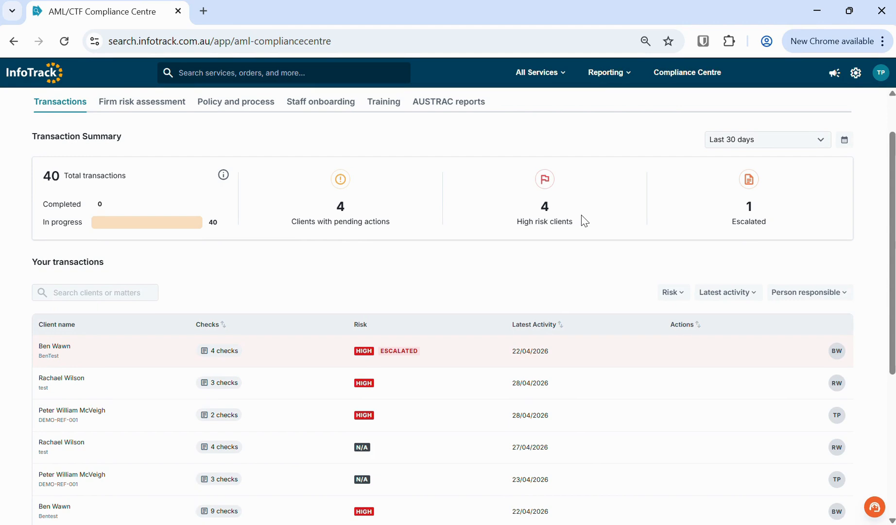
pyautogui.scroll(1, 585, 221)
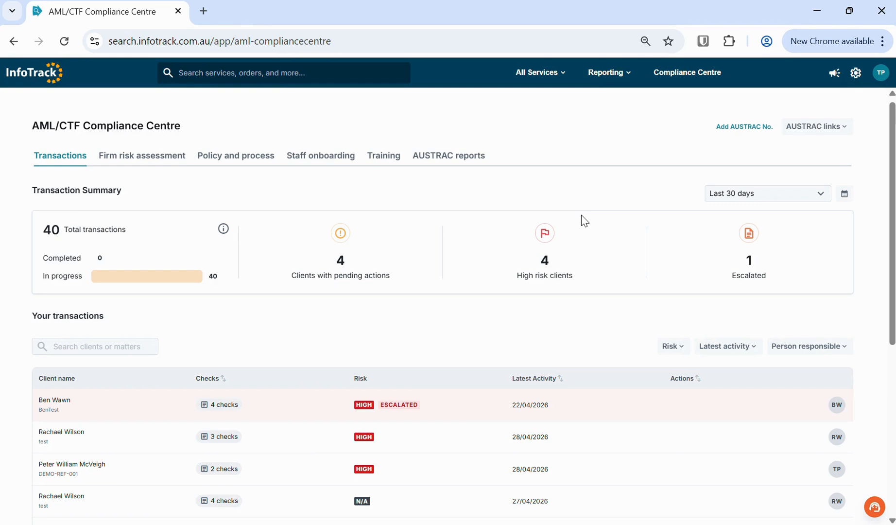
# - Open InfoTrackID (VOI) under All Services > People and start a new onboarding order
pyautogui.click(558, 73)
pyautogui.click(63, 229)
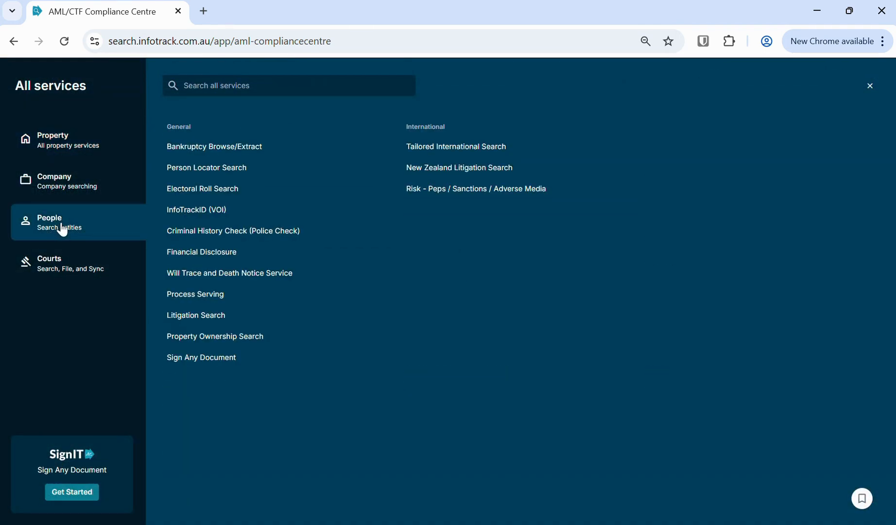
pyautogui.click(202, 214)
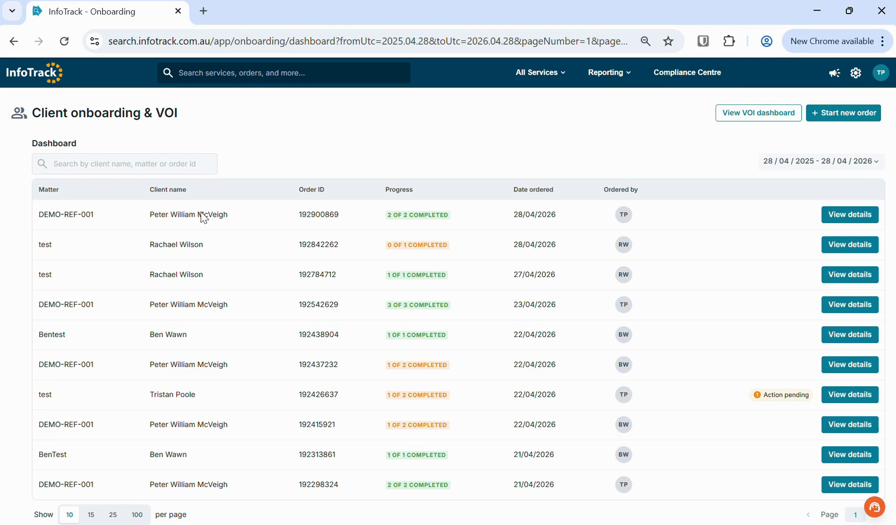
pyautogui.click(845, 118)
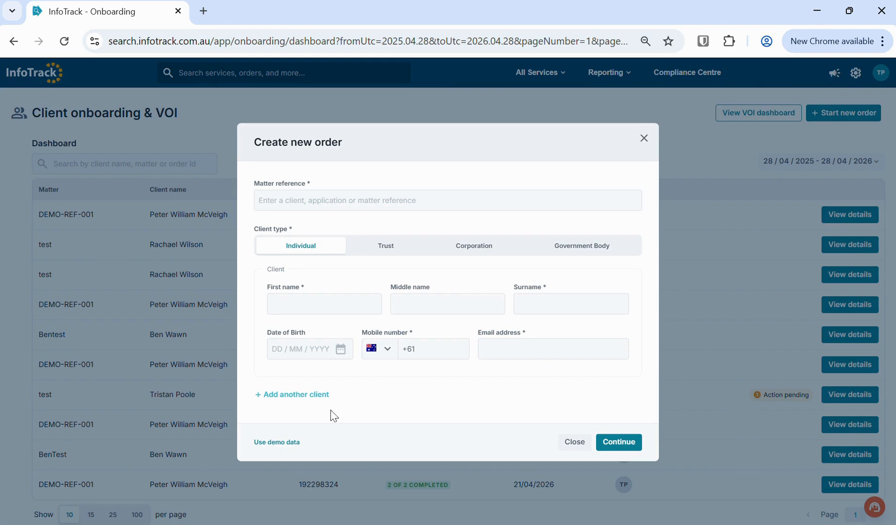
# - Fill the order with demo client data, add the client's mobile number, check the matter reference, and continue
pyautogui.click(282, 442)
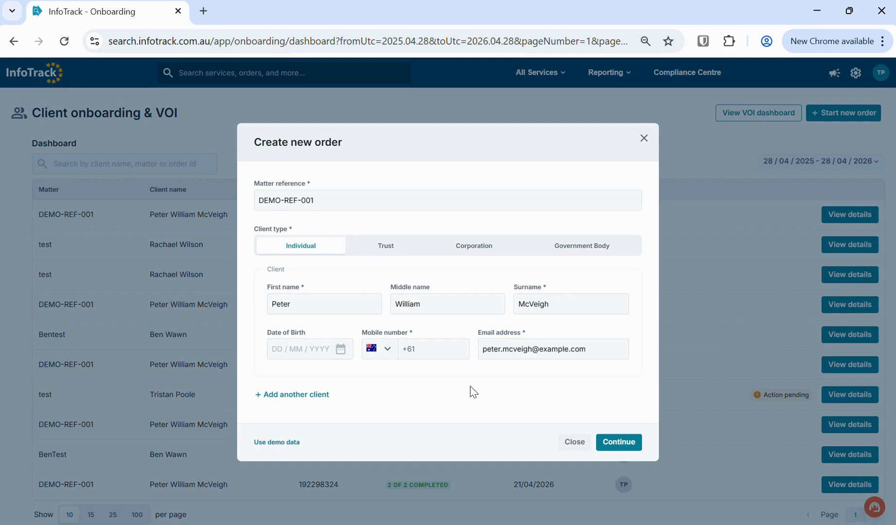
pyautogui.click(433, 348)
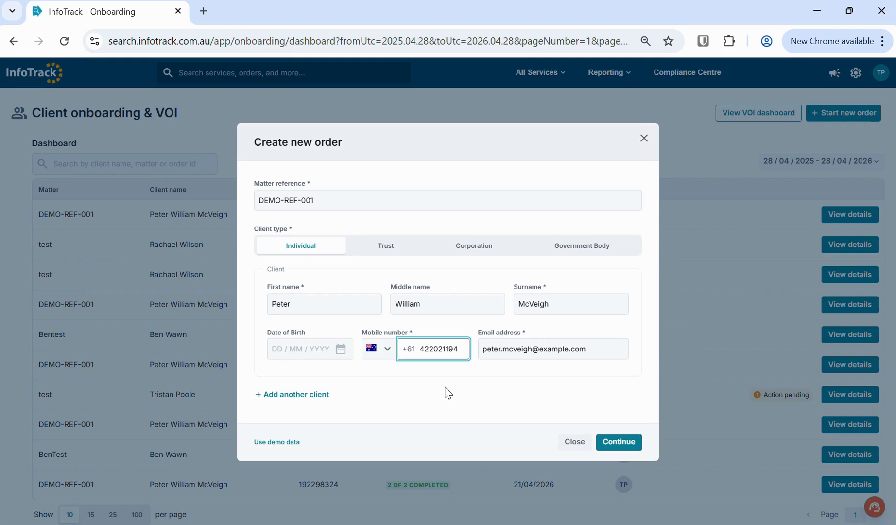
pyautogui.click(358, 192)
pyautogui.moveTo(328, 199); pyautogui.dragTo(249, 191)
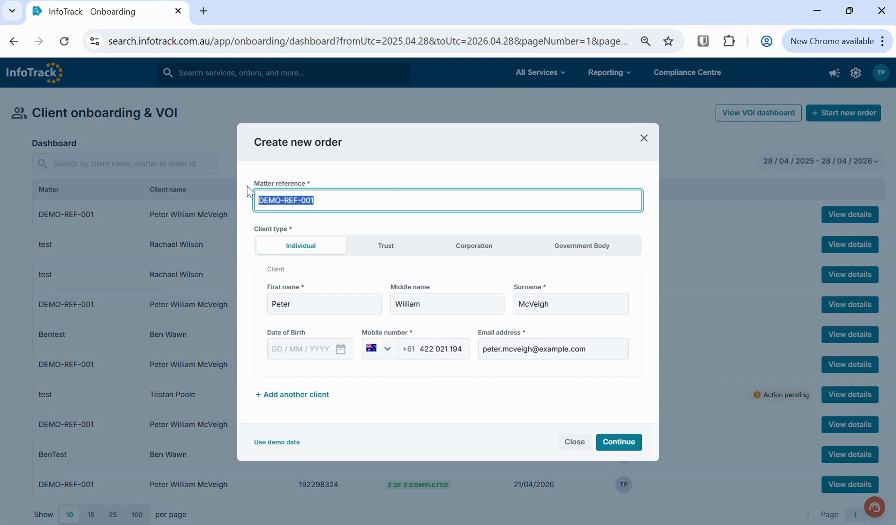
pyautogui.click(384, 170)
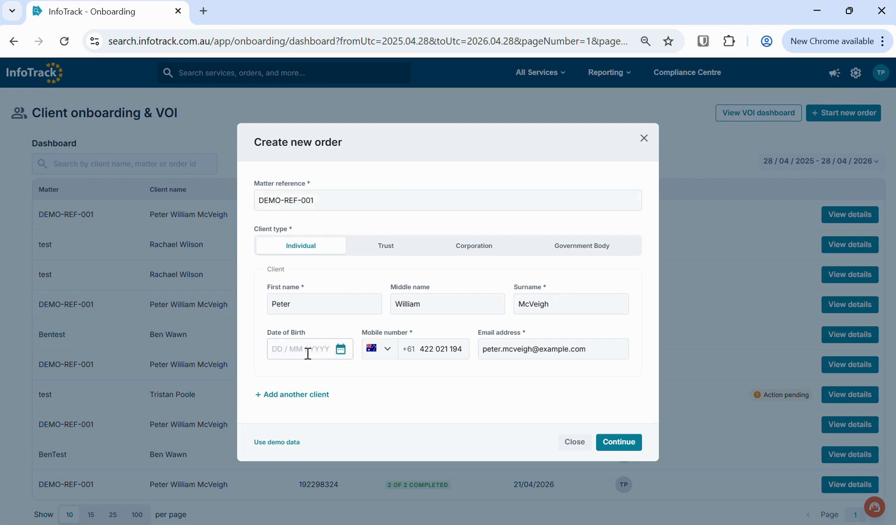
pyautogui.click(626, 442)
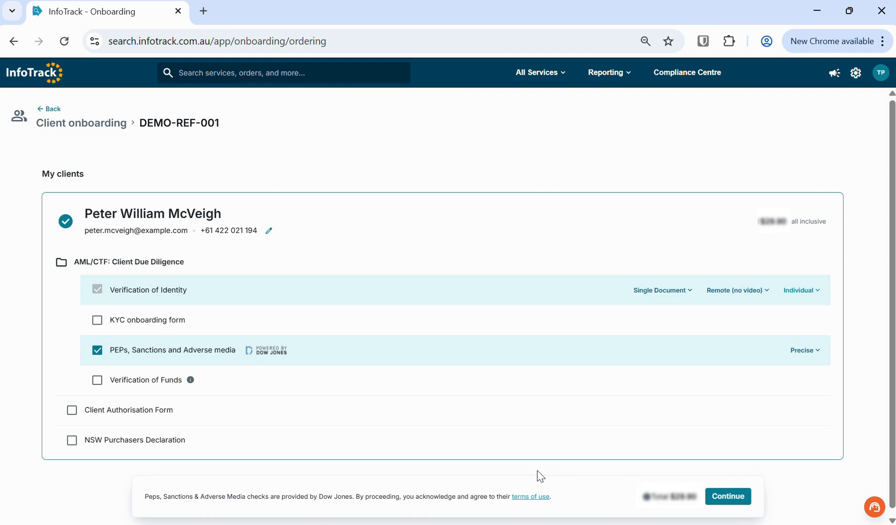
# - Untick PEPs, Sanctions and Adverse media, leaving only Verification of Identity ordered
pyautogui.scroll(-1, 540, 476)
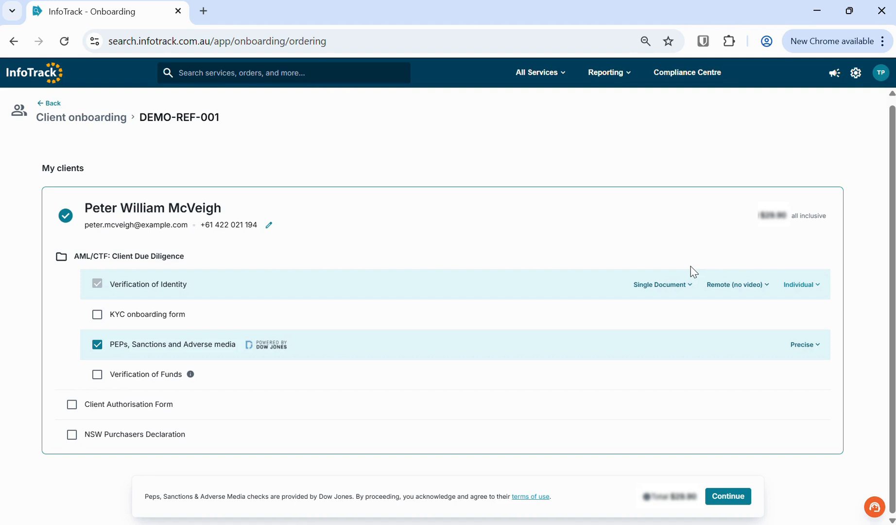
pyautogui.click(97, 344)
pyautogui.moveTo(790, 215); pyautogui.dragTo(852, 215)
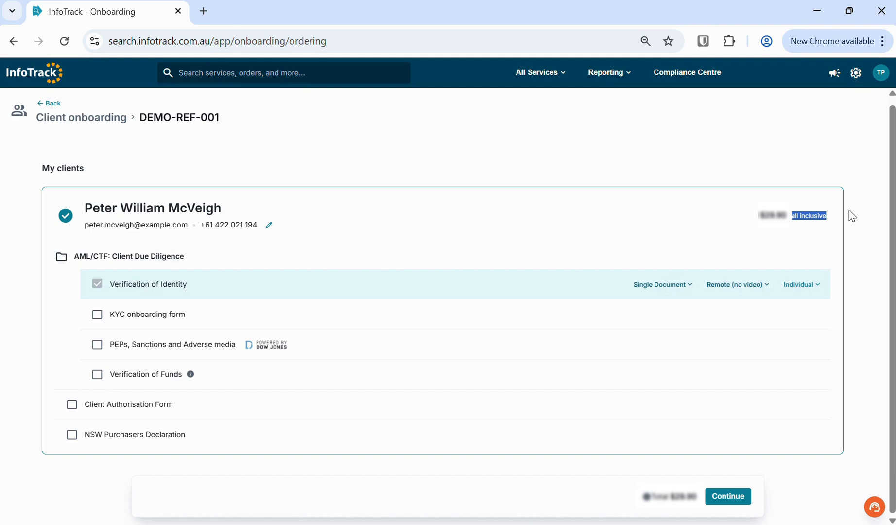
pyautogui.click(646, 201)
pyautogui.moveTo(187, 284); pyautogui.dragTo(112, 286)
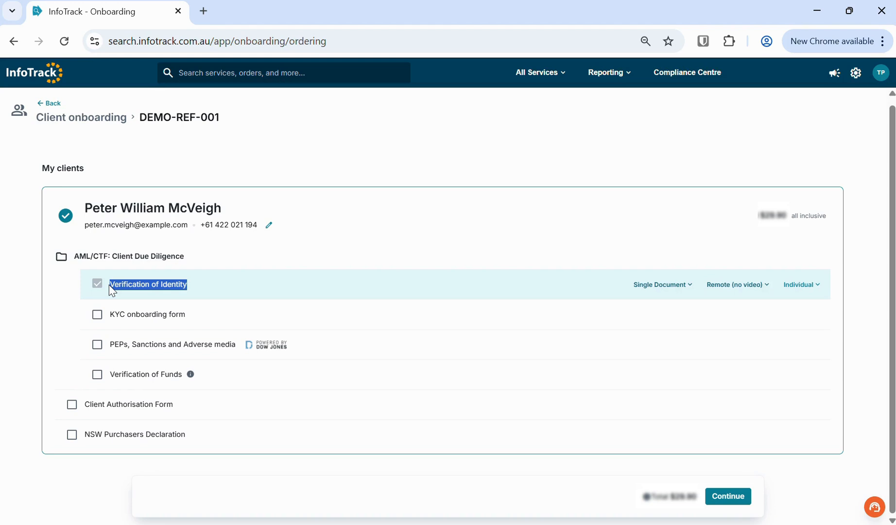
# - Change the identity standard from Single Document to 100 points, keeping Remote (no video)
pyautogui.click(537, 229)
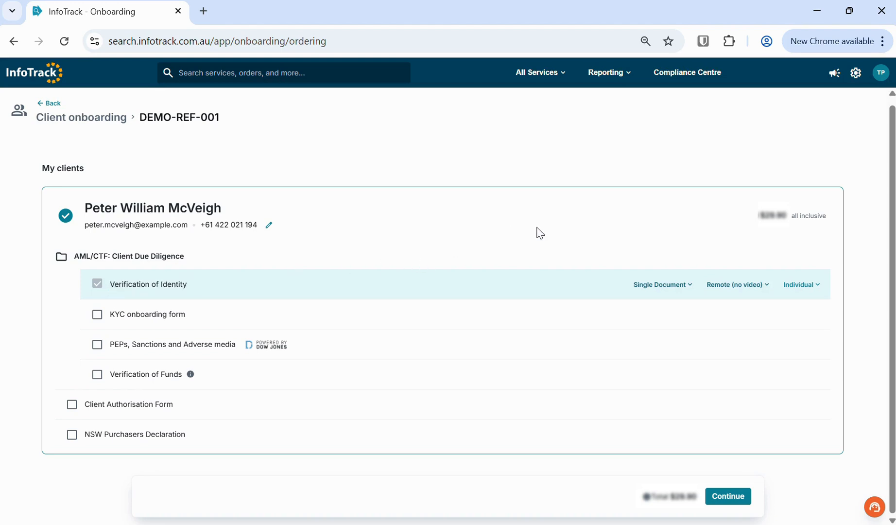
pyautogui.click(685, 291)
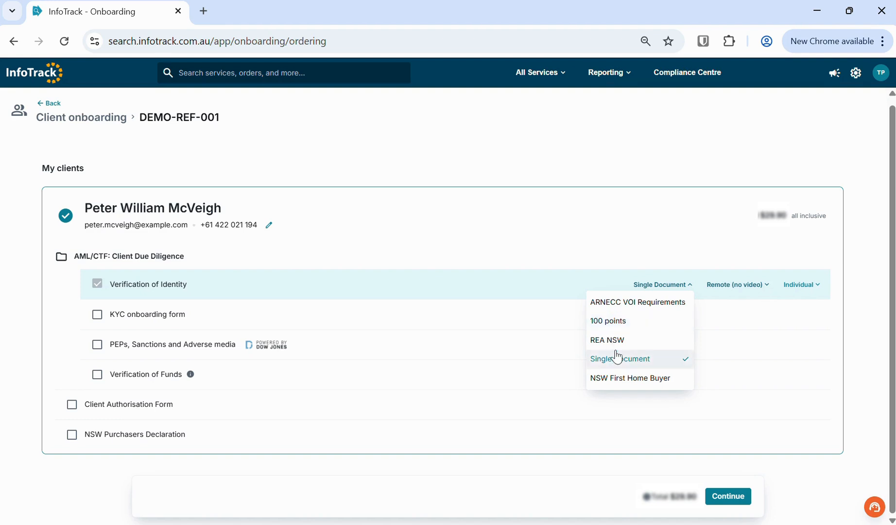
pyautogui.click(613, 321)
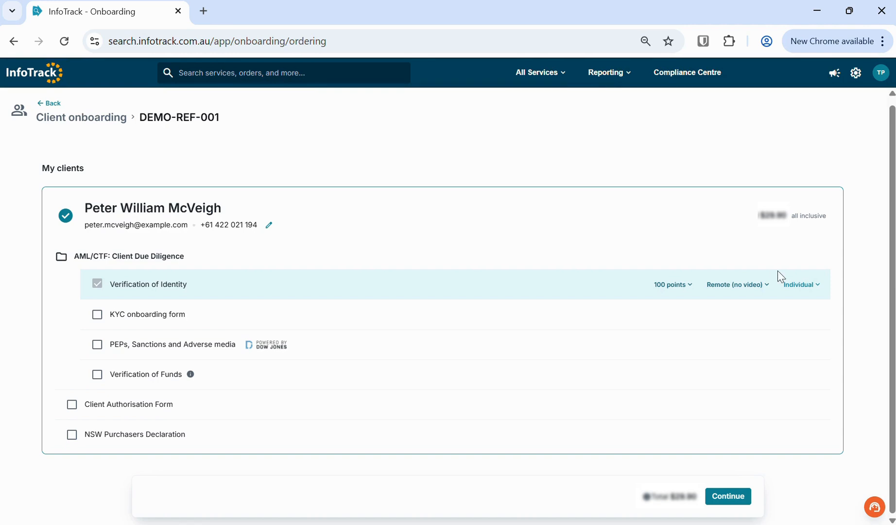
pyautogui.click(764, 286)
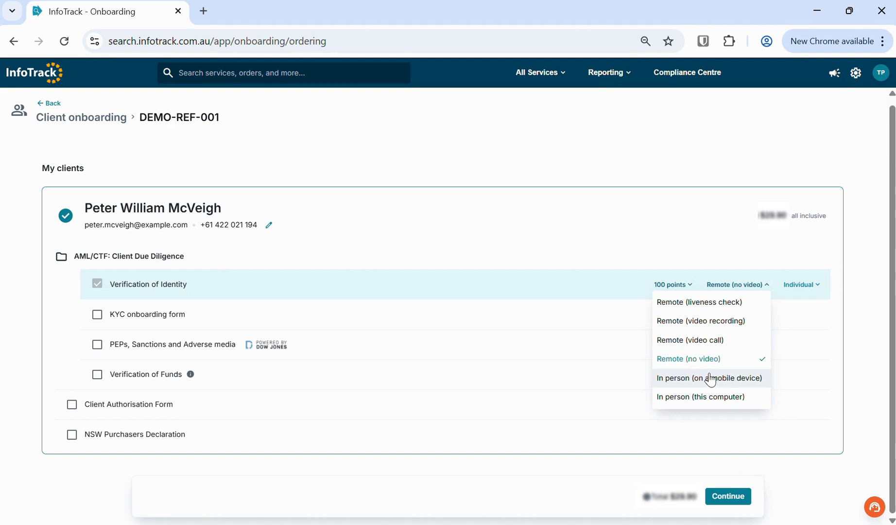
pyautogui.click(709, 359)
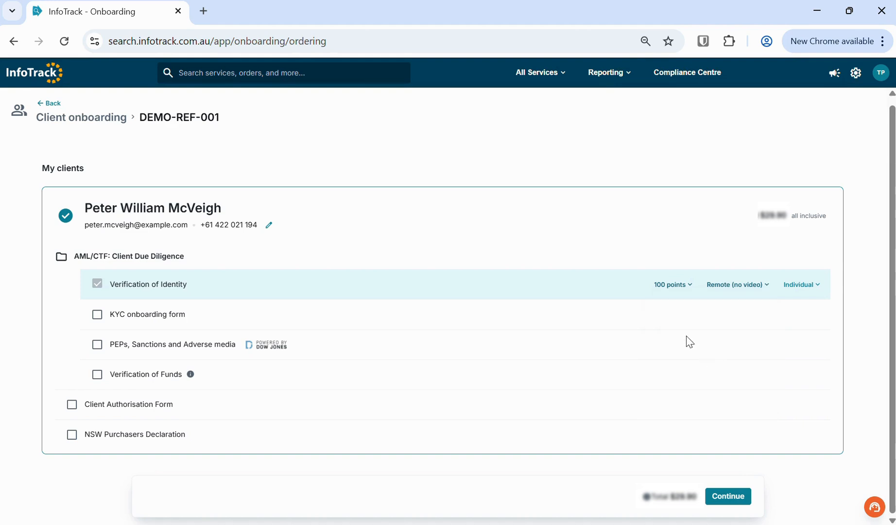
pyautogui.click(767, 291)
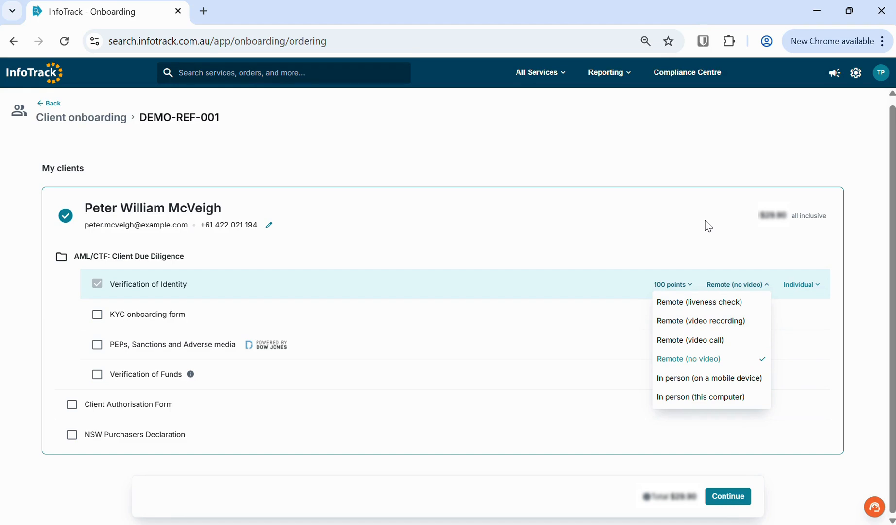
pyautogui.click(753, 285)
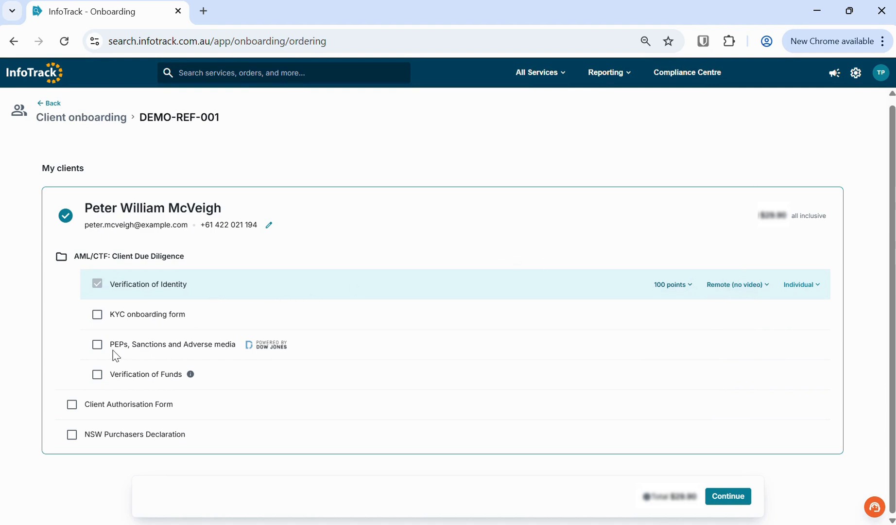
# - Re-tick PEPs, Sanctions and Adverse media and add the KYC onboarding form to the order
pyautogui.click(97, 345)
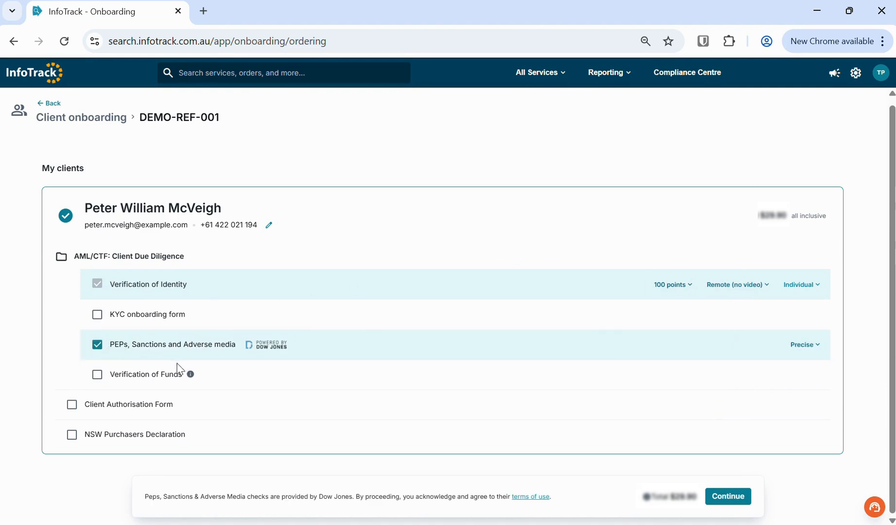
pyautogui.moveTo(791, 215); pyautogui.dragTo(834, 207)
pyautogui.click(234, 344)
pyautogui.moveTo(235, 345); pyautogui.dragTo(109, 349)
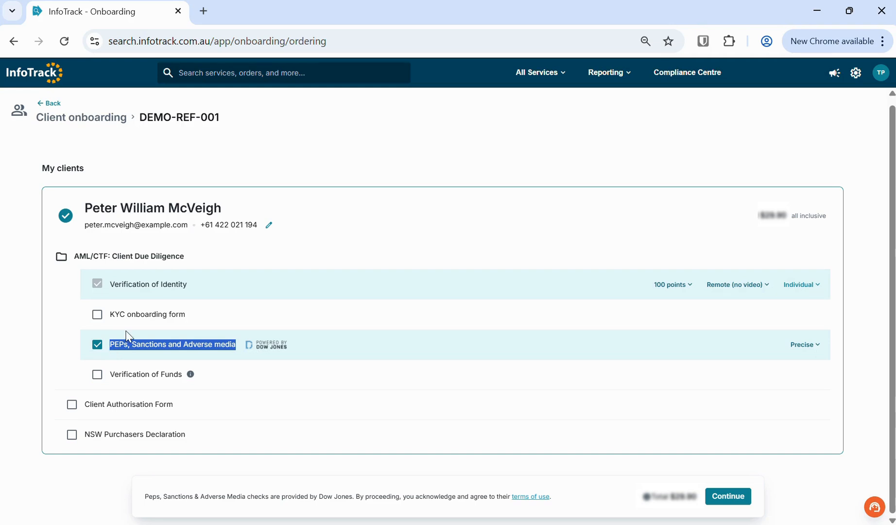
pyautogui.click(330, 228)
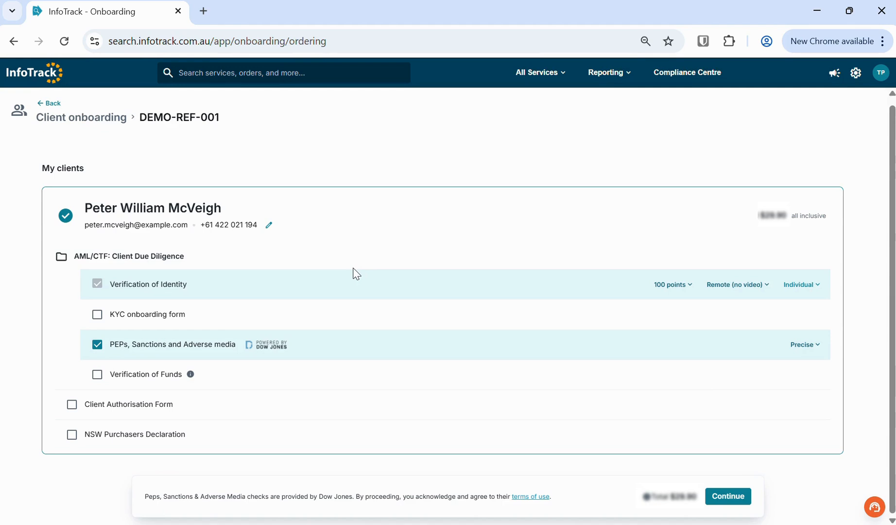
pyautogui.click(97, 314)
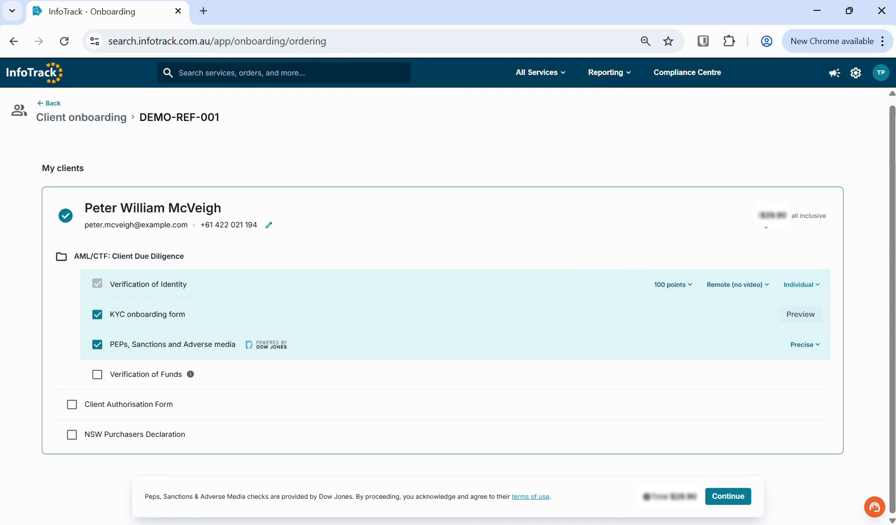
# - Untick the KYC onboarding form, keeping Verification of Identity and PEPs, Sanctions and Adverse media
pyautogui.moveTo(791, 216); pyautogui.dragTo(827, 215)
pyautogui.click(401, 224)
pyautogui.click(97, 317)
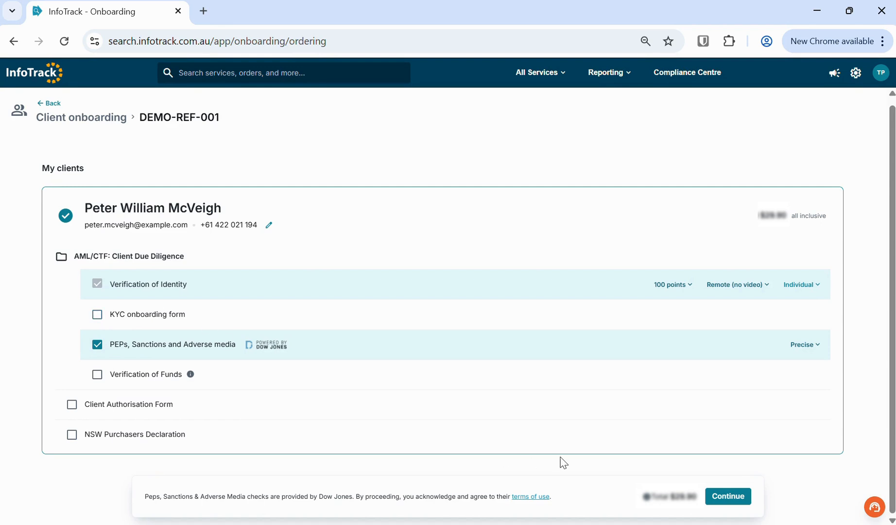
# - Confirm the order details, verify the 2FA mobile number, and send the verification order to the client
pyautogui.click(729, 496)
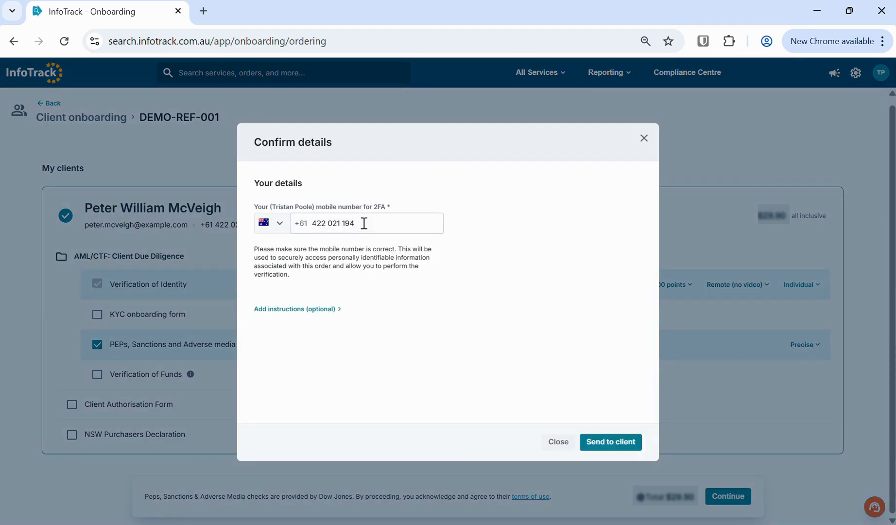
pyautogui.moveTo(364, 223); pyautogui.dragTo(300, 223)
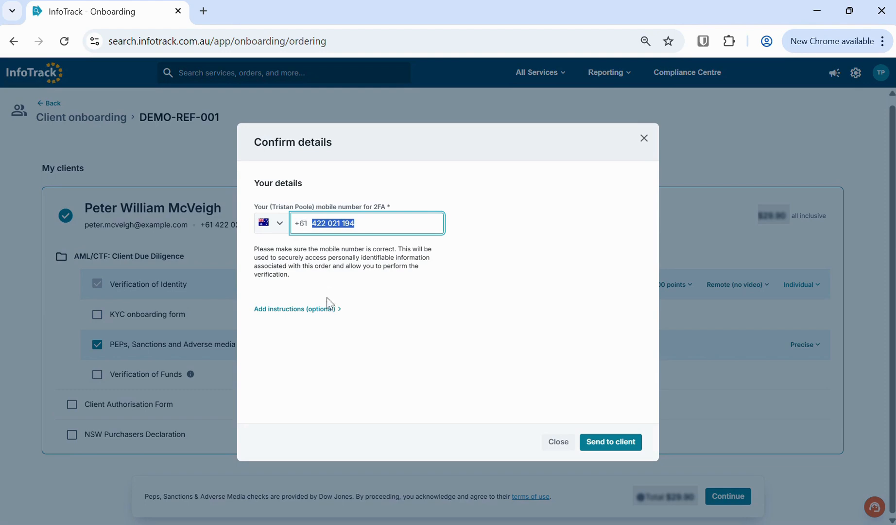
pyautogui.click(330, 311)
pyautogui.scroll(-1, 389, 362)
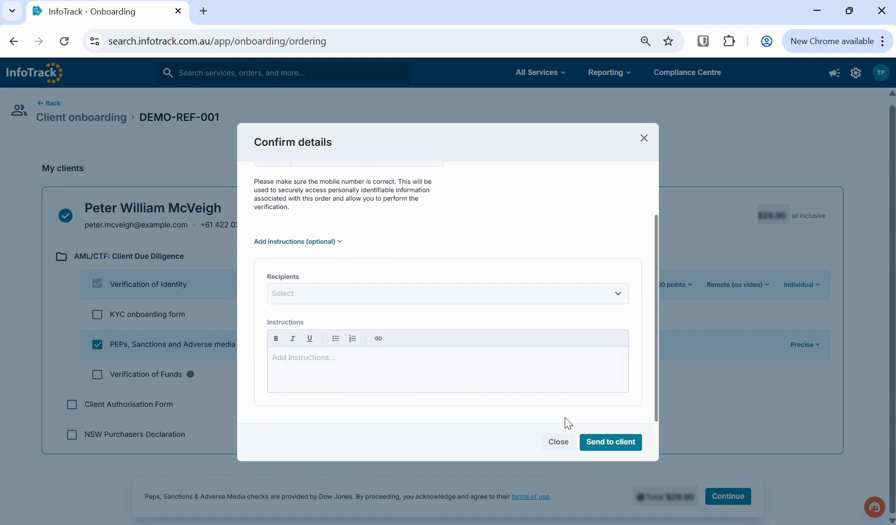
pyautogui.click(609, 442)
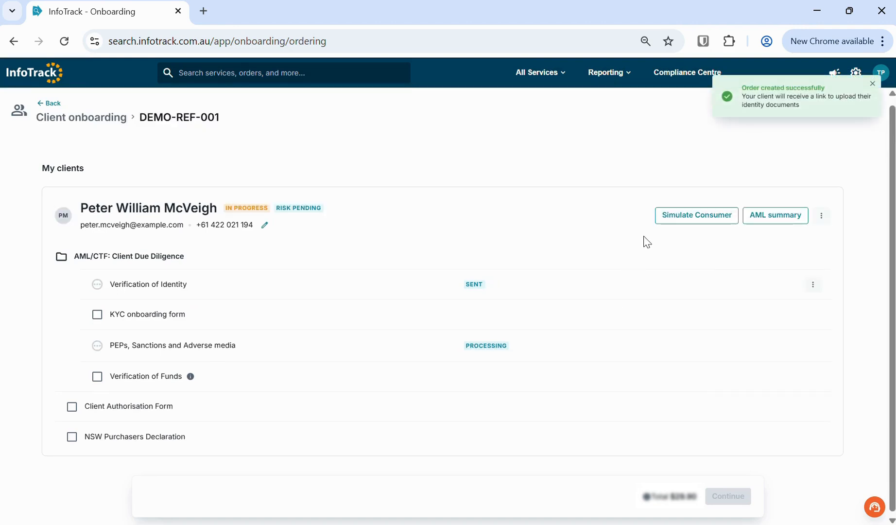
# - Dismiss the order-created notice, simulate the client completing verification, and open the Compliance Centre
pyautogui.click(872, 83)
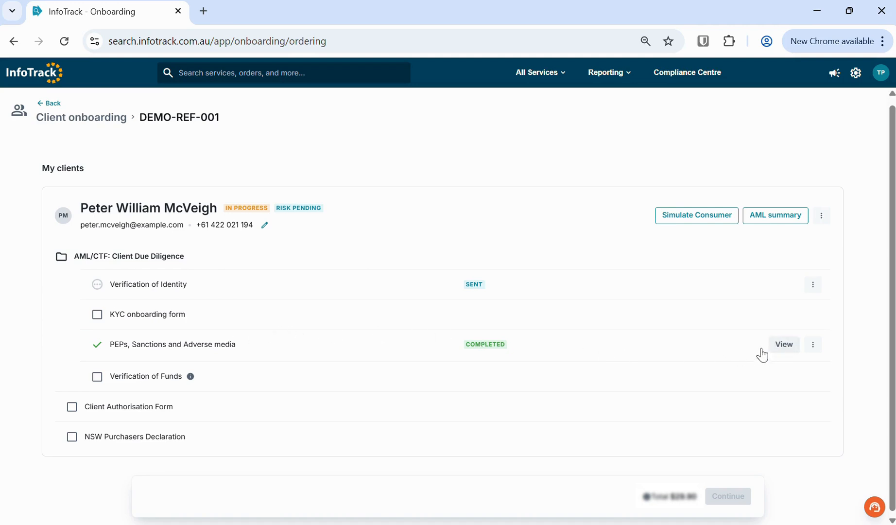
pyautogui.click(687, 216)
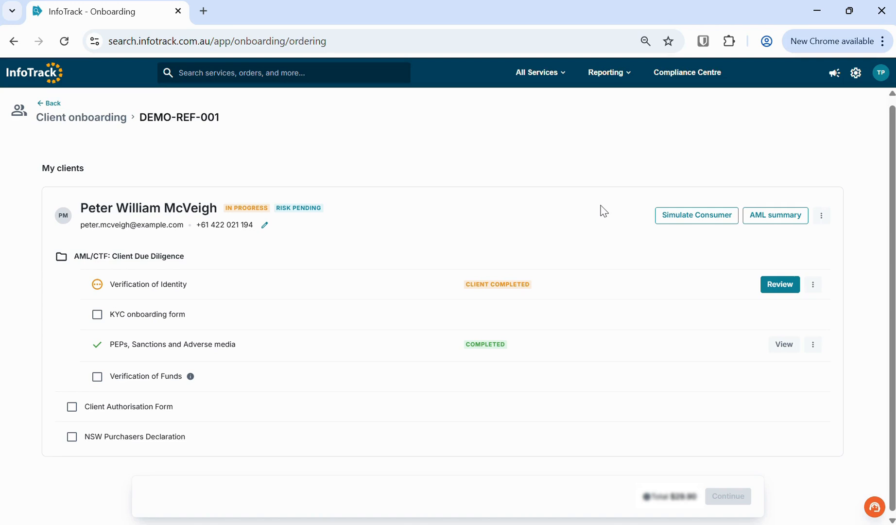
pyautogui.click(688, 77)
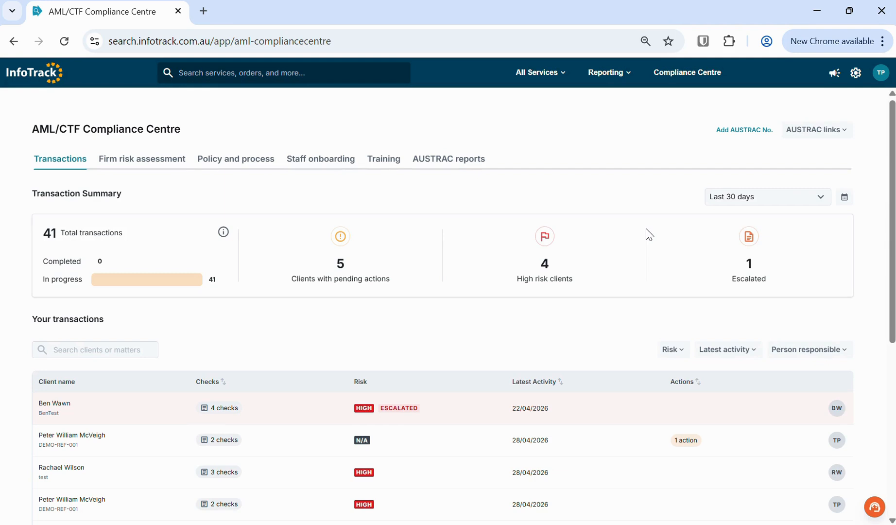
# - Open the client's newest transaction, showing N/A risk and 1 action, from Your transactions
pyautogui.scroll(-1, 256, 361)
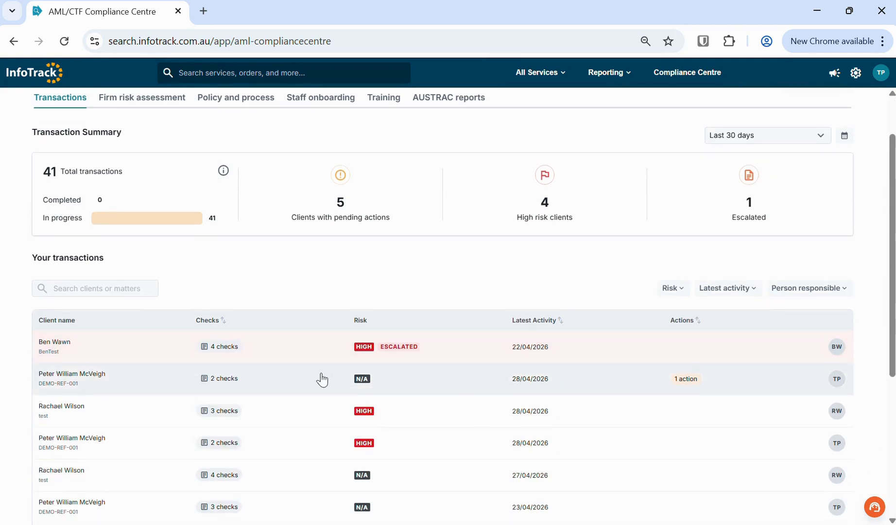
pyautogui.click(272, 386)
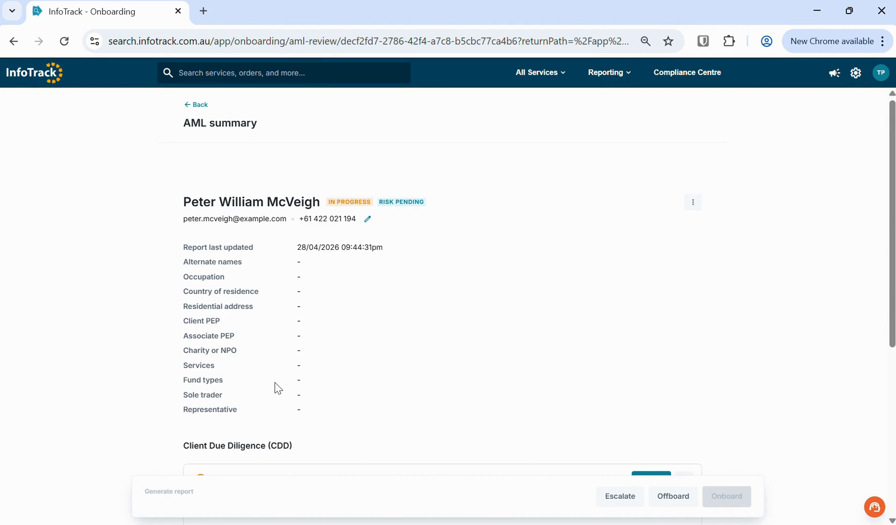
# - Scroll down to the Client Due Diligence (CDD) checks and review them
pyautogui.scroll(-1, 277, 388)
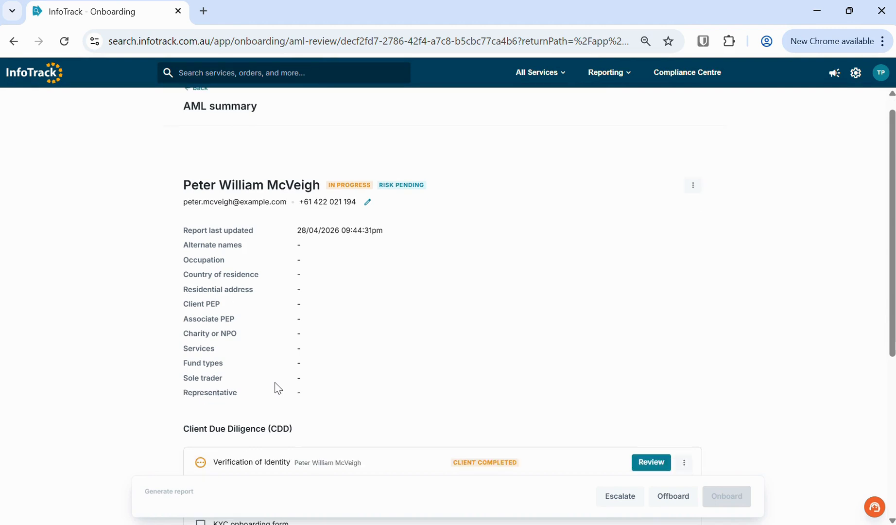
pyautogui.scroll(-4, 278, 388)
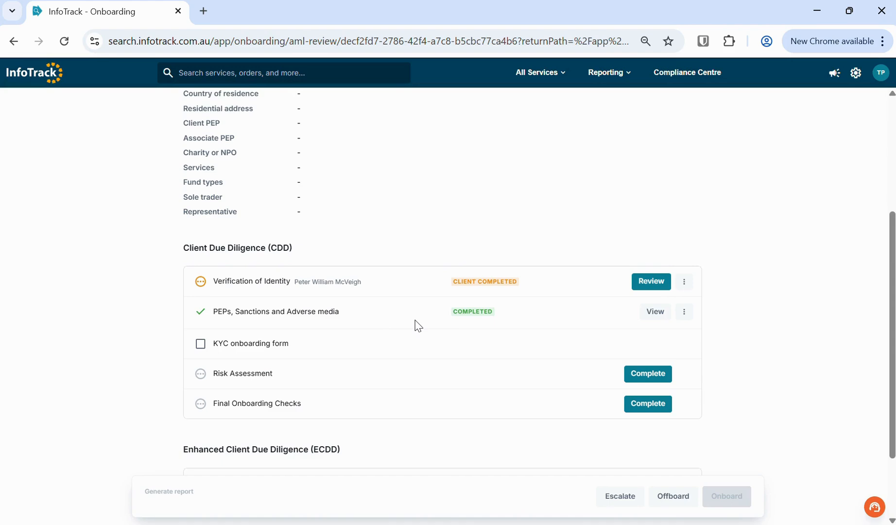
pyautogui.moveTo(346, 315); pyautogui.dragTo(218, 315)
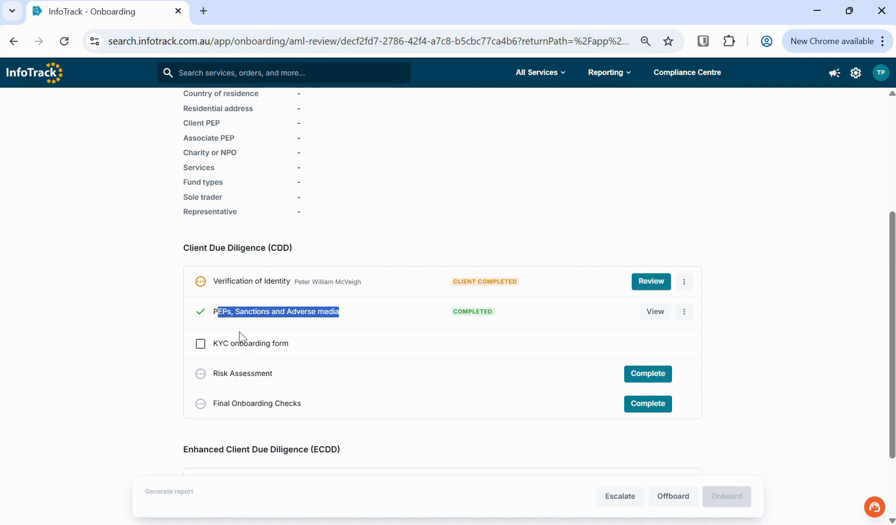
pyautogui.moveTo(307, 348); pyautogui.dragTo(216, 348)
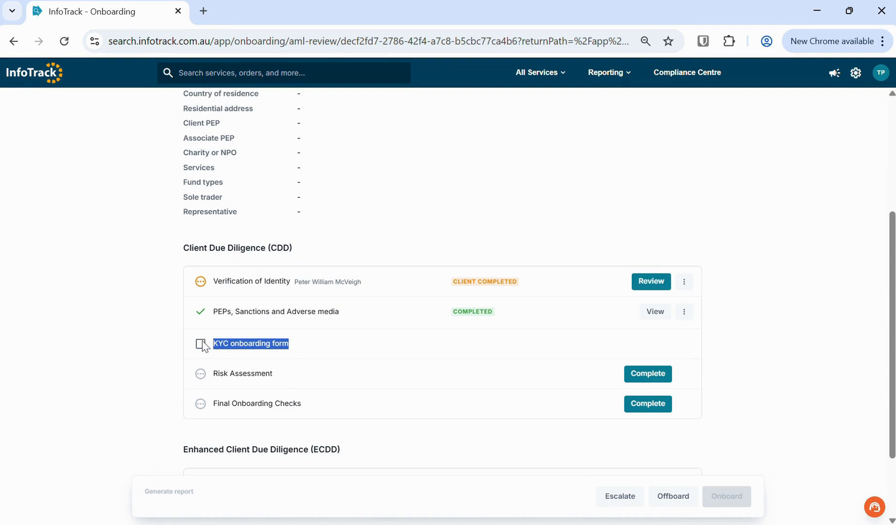
pyautogui.click(154, 336)
# - Tick and untick the KYC onboarding form check, then open the client's Risk Assessment
pyautogui.click(203, 346)
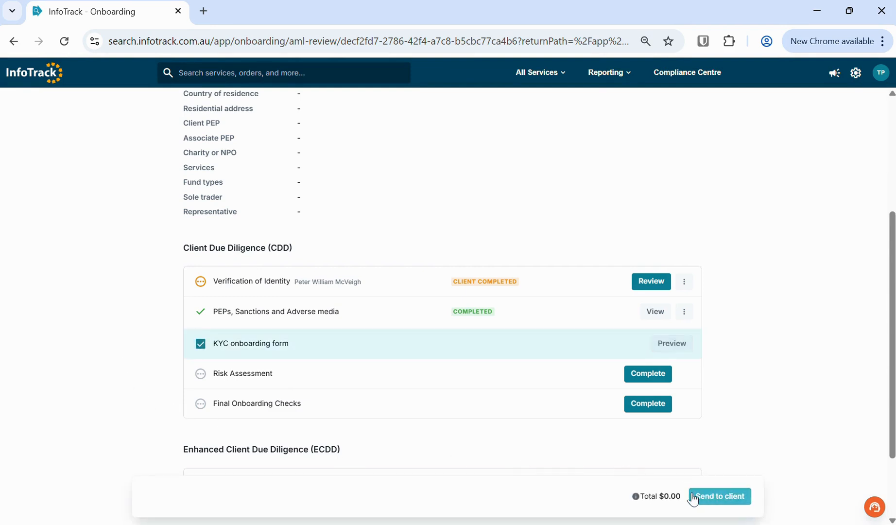
pyautogui.click(192, 341)
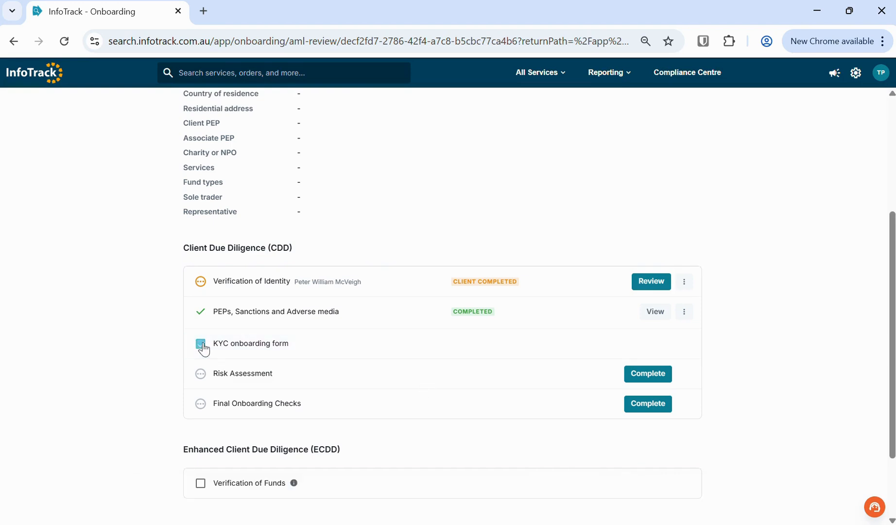
pyautogui.moveTo(285, 344); pyautogui.dragTo(145, 292)
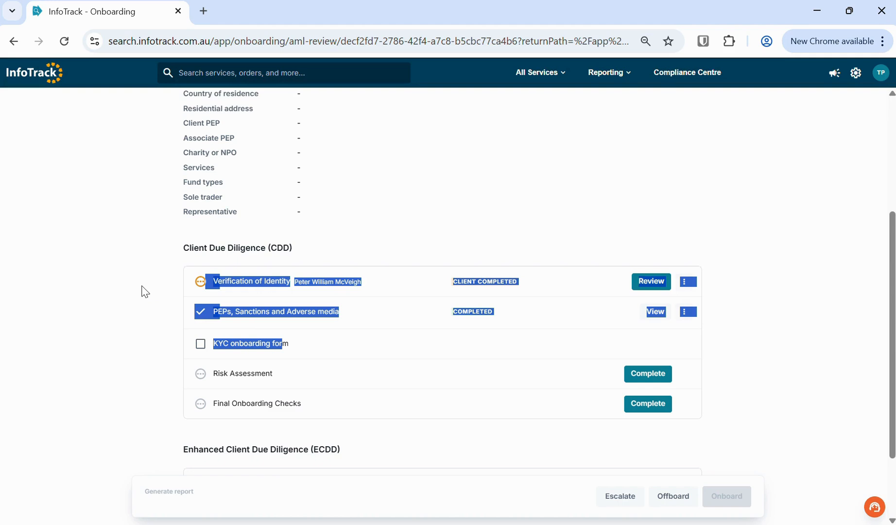
pyautogui.click(117, 296)
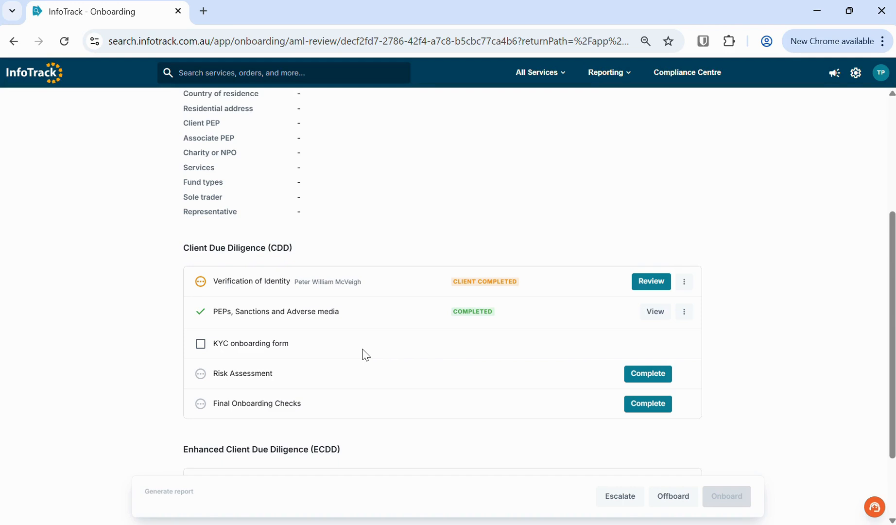
pyautogui.click(639, 373)
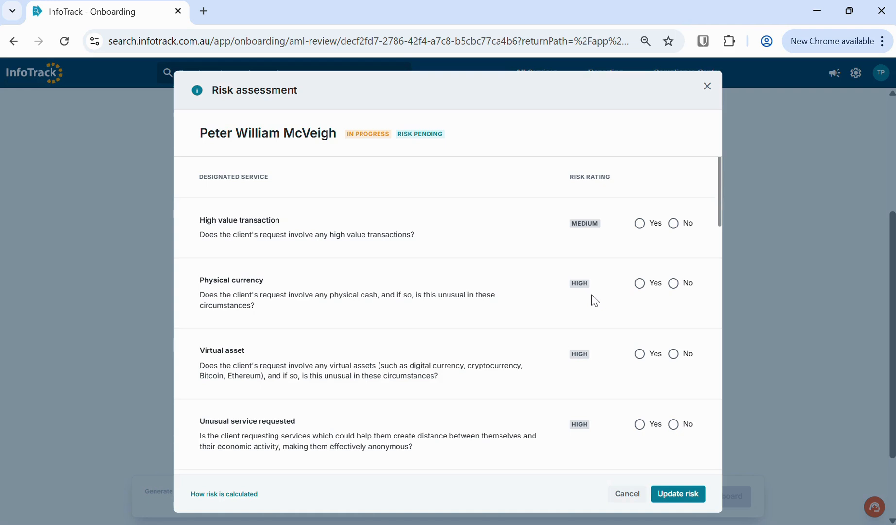
# - Answer No to high value transaction, physical currency, virtual asset and the first unusual service question
pyautogui.scroll(-1, 594, 299)
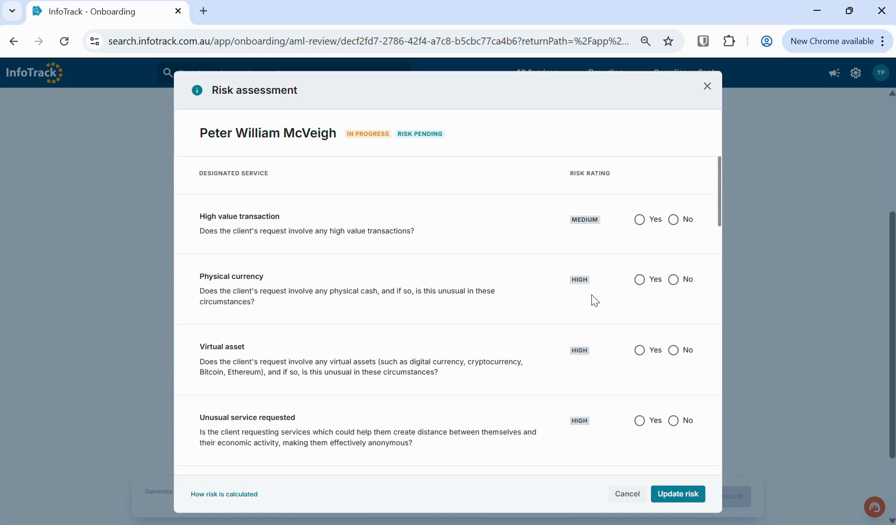
pyautogui.scroll(-3, 593, 300)
pyautogui.scroll(3, 594, 300)
pyautogui.scroll(1, 594, 300)
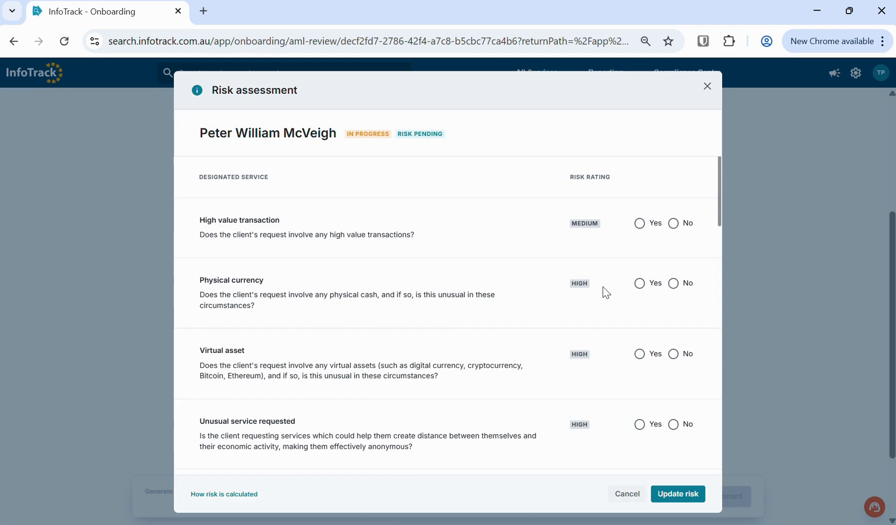
pyautogui.click(679, 232)
pyautogui.click(680, 284)
pyautogui.click(679, 354)
pyautogui.click(676, 424)
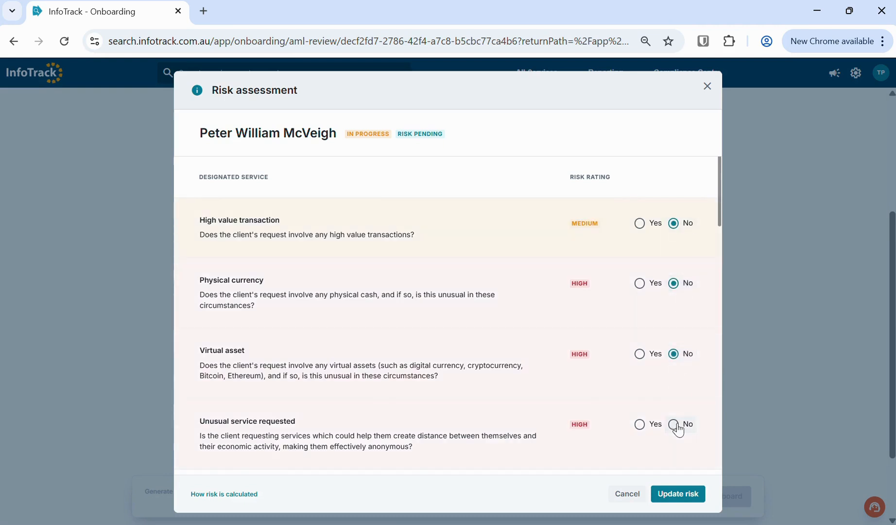
# - Answer No to the second unusual service, criminal activity, both PEP, third-party and unexplained wealth questions
pyautogui.scroll(-4, 678, 425)
pyautogui.click(674, 299)
pyautogui.scroll(-2, 676, 351)
pyautogui.click(681, 332)
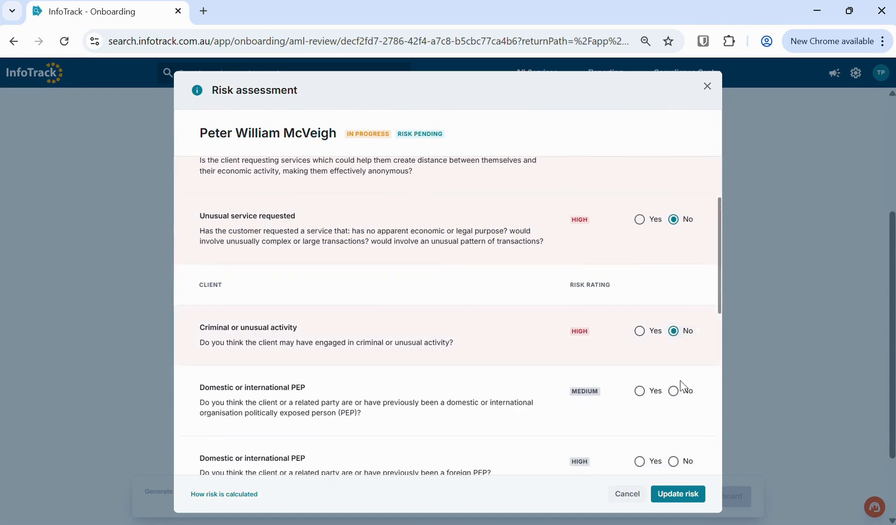
pyautogui.scroll(-1, 682, 379)
pyautogui.click(682, 344)
pyautogui.click(675, 407)
pyautogui.scroll(-2, 680, 413)
pyautogui.click(682, 350)
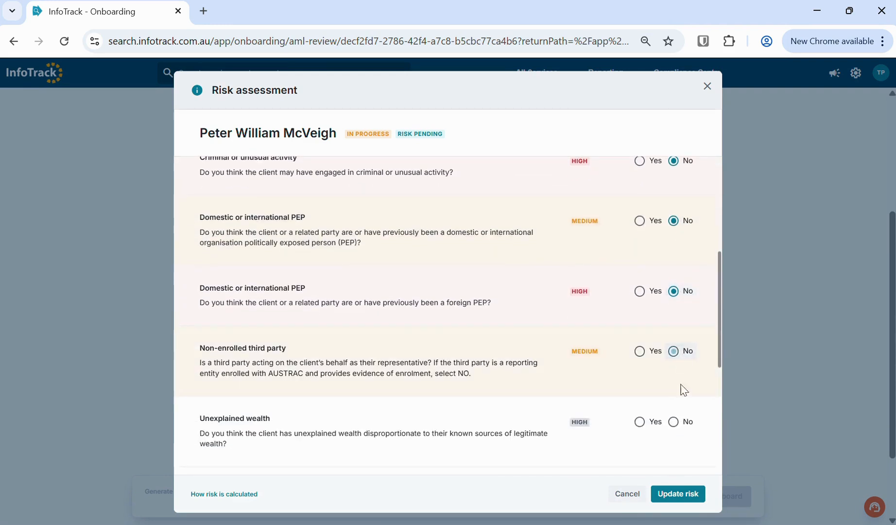
pyautogui.click(681, 421)
# - Answer No to charity/NPO, remote channels, medium and high risk country, then update the risk rating
pyautogui.scroll(-2, 678, 427)
pyautogui.click(677, 392)
pyautogui.click(676, 459)
pyautogui.scroll(-2, 676, 462)
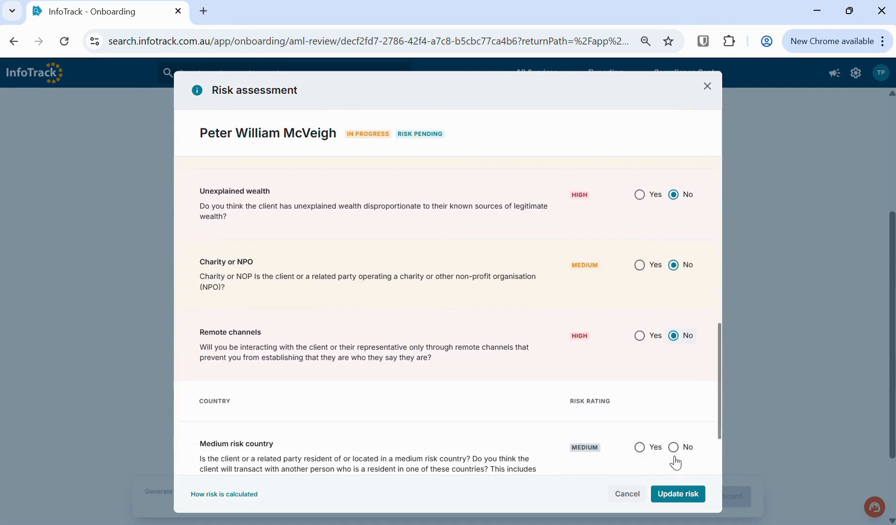
pyautogui.click(674, 447)
pyautogui.scroll(-2, 670, 416)
pyautogui.click(674, 420)
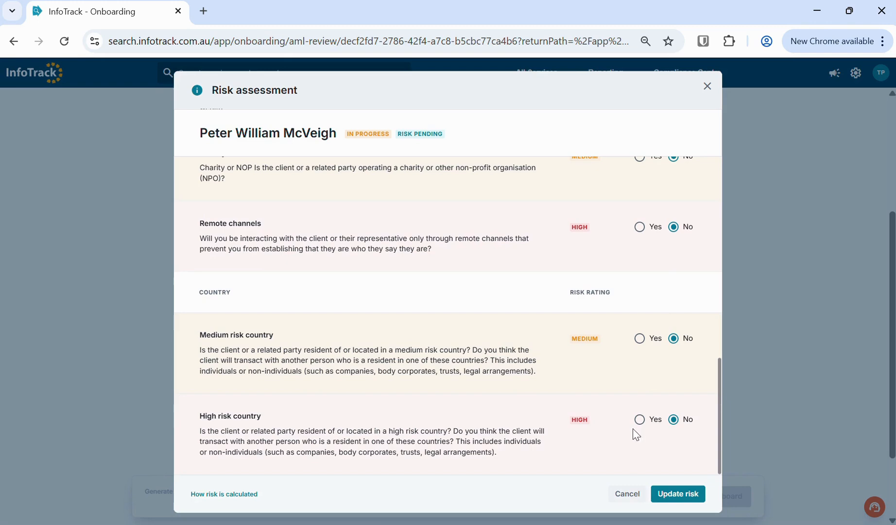
pyautogui.click(678, 493)
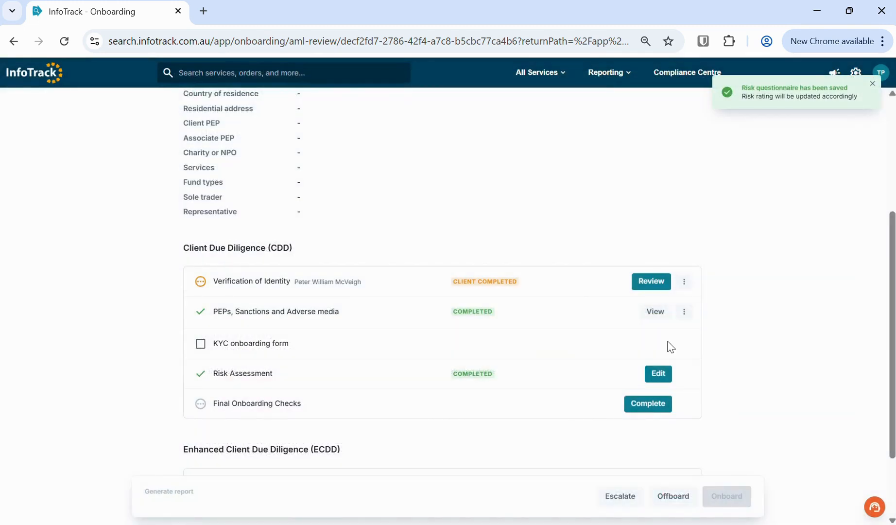
# - Check the new LOW RISK rating, then begin the final onboarding checks
pyautogui.scroll(3, 538, 241)
pyautogui.scroll(1, 537, 241)
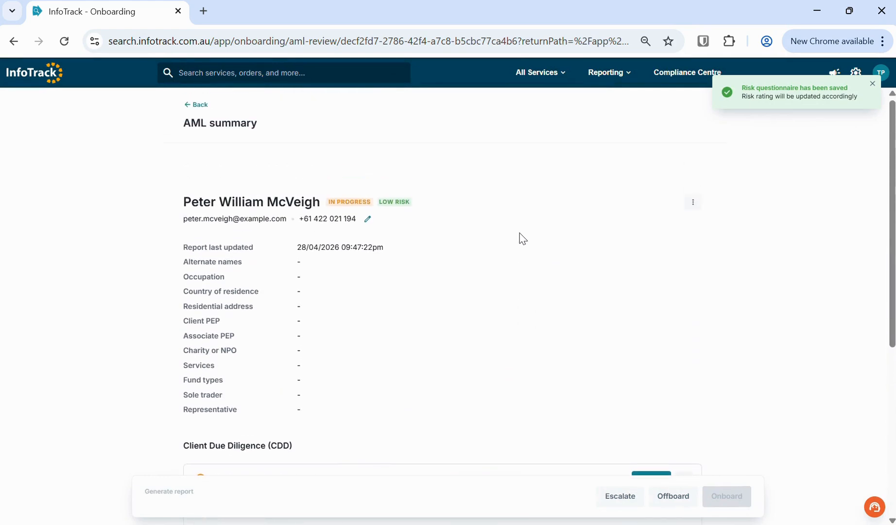
pyautogui.moveTo(429, 204); pyautogui.dragTo(382, 199)
pyautogui.click(460, 315)
pyautogui.scroll(-5, 457, 369)
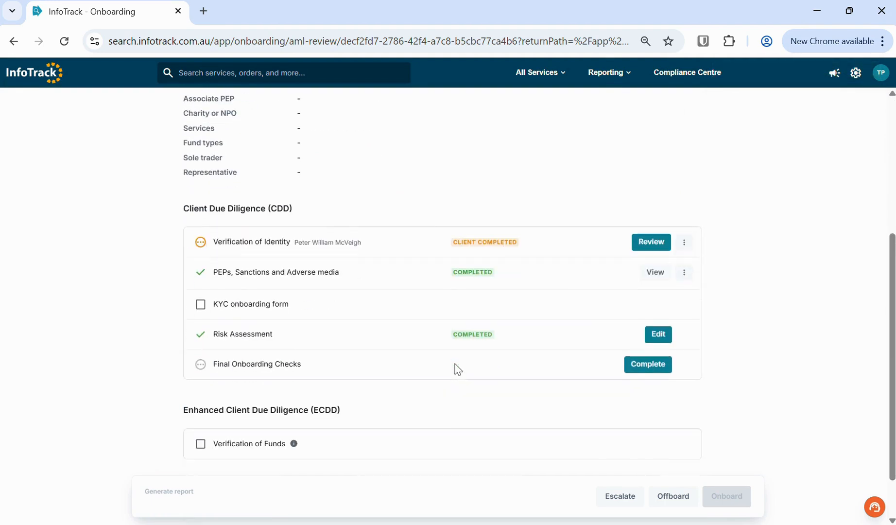
pyautogui.click(641, 368)
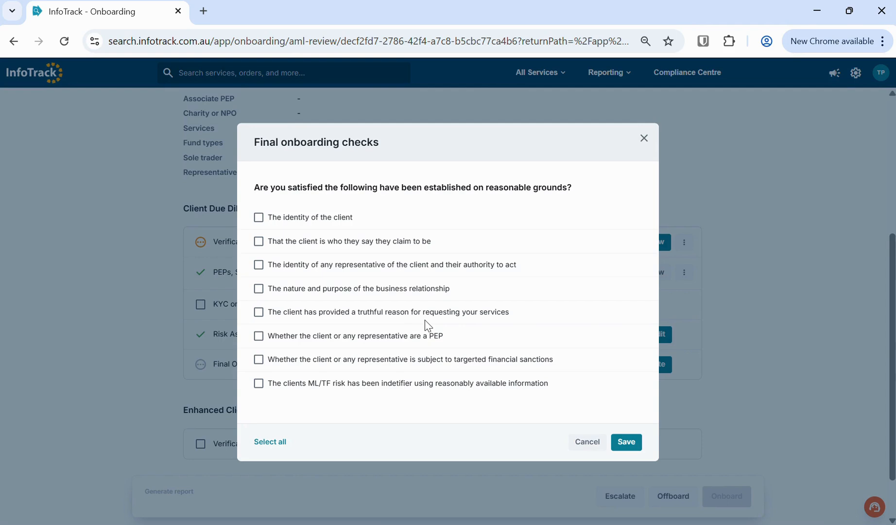
# - Tick all eight final check statements, starting with client identity established, and save them
pyautogui.click(260, 220)
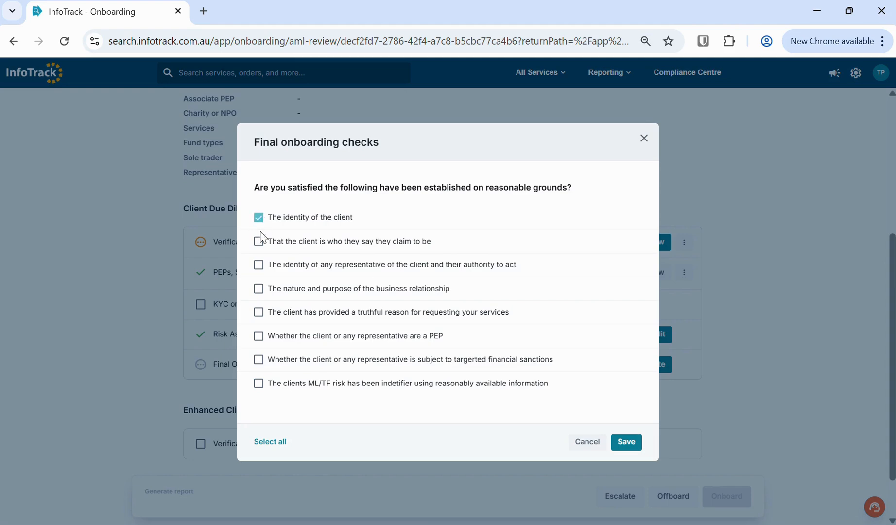
pyautogui.click(271, 441)
pyautogui.click(629, 443)
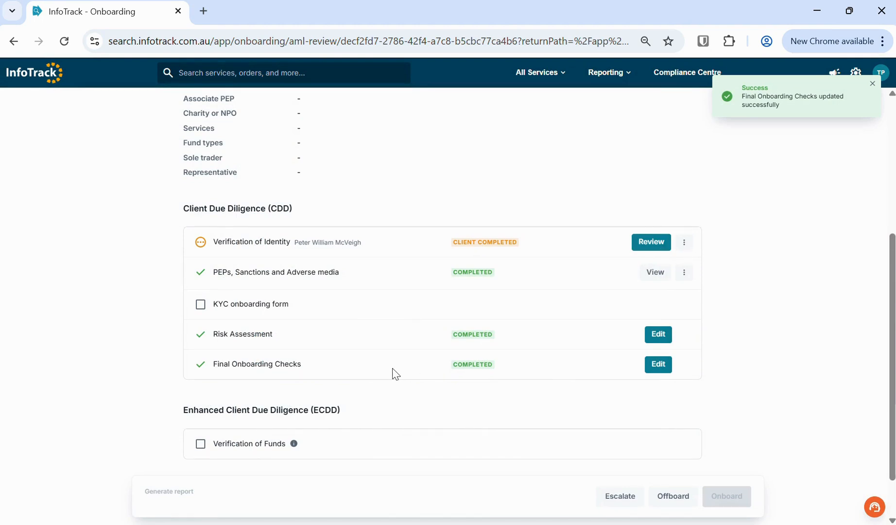
pyautogui.moveTo(395, 373); pyautogui.dragTo(189, 240)
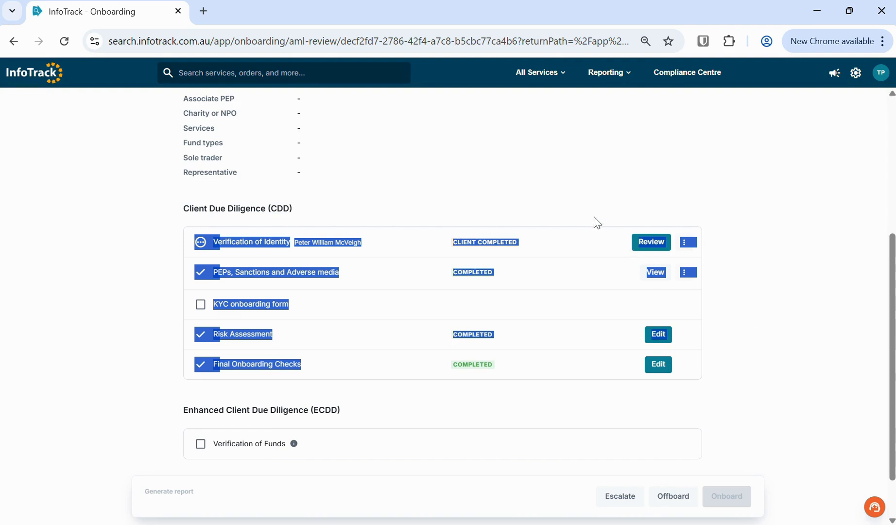
pyautogui.click(145, 298)
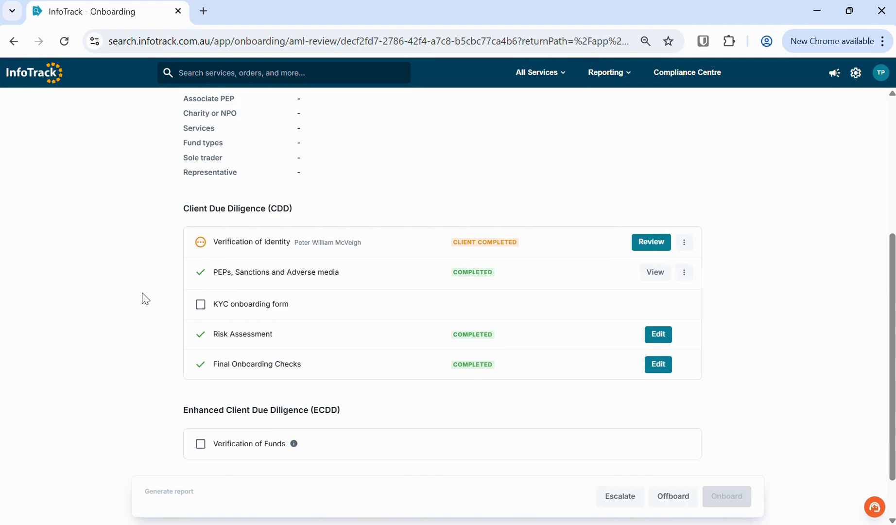
pyautogui.scroll(-1, 145, 298)
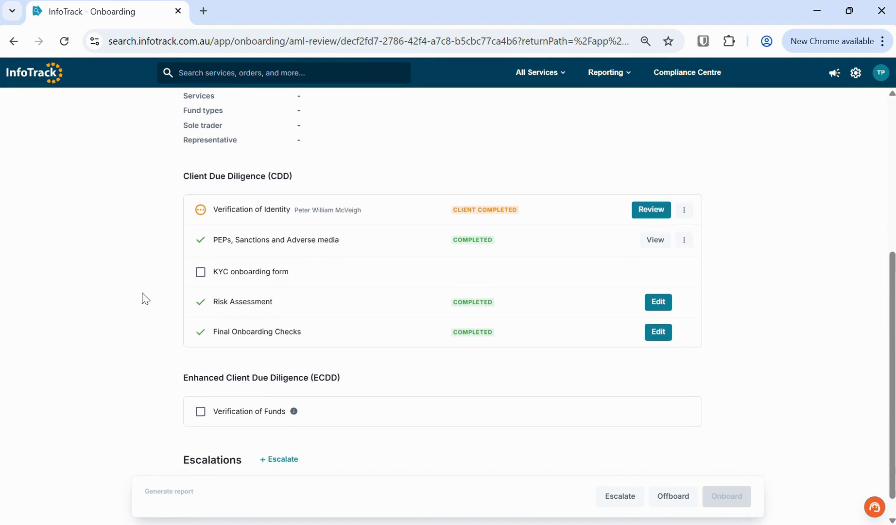
pyautogui.scroll(-1, 144, 298)
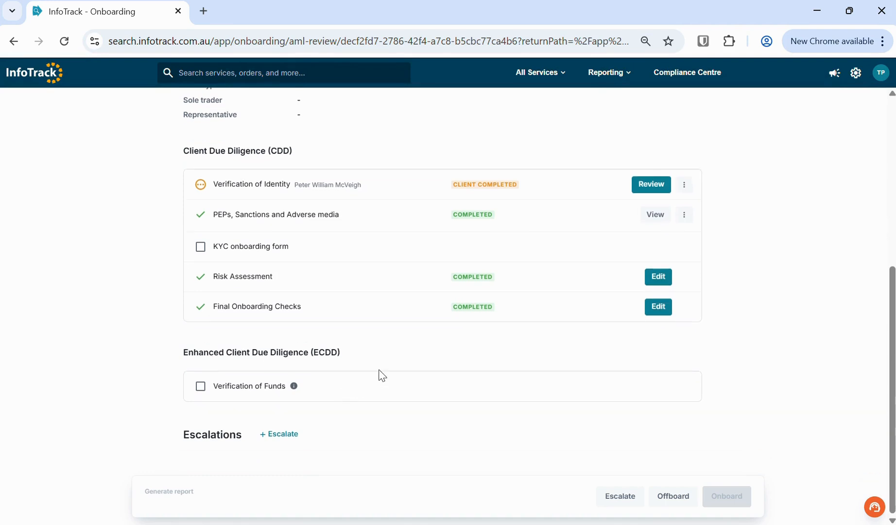
pyautogui.moveTo(359, 350); pyautogui.dragTo(187, 351)
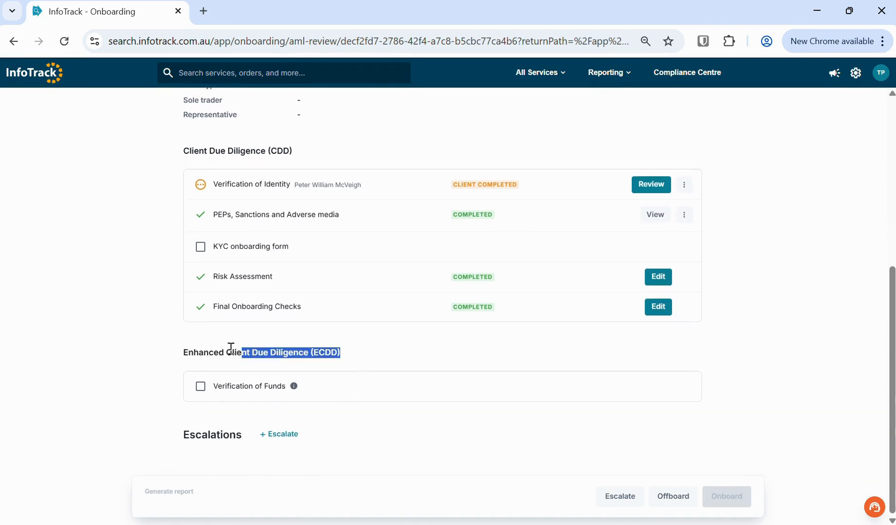
pyautogui.click(149, 360)
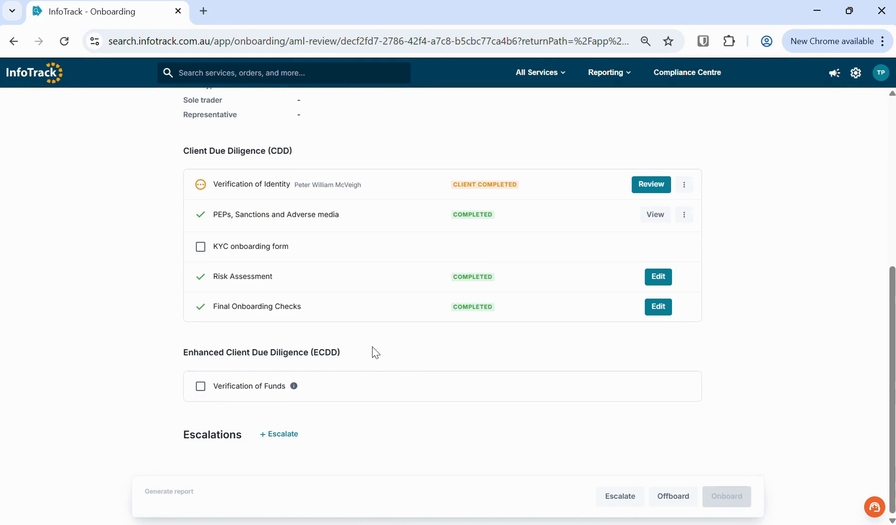
pyautogui.moveTo(373, 347); pyautogui.dragTo(183, 345)
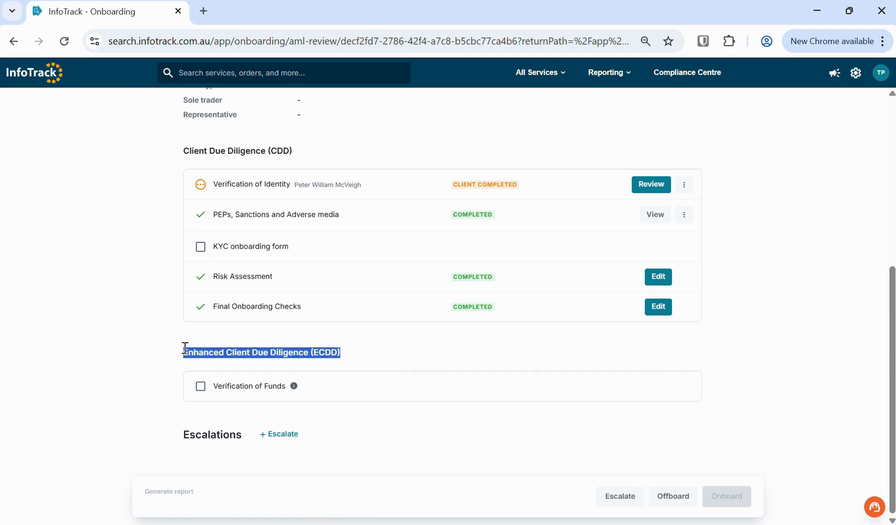
pyautogui.click(307, 152)
pyautogui.moveTo(307, 151); pyautogui.dragTo(186, 154)
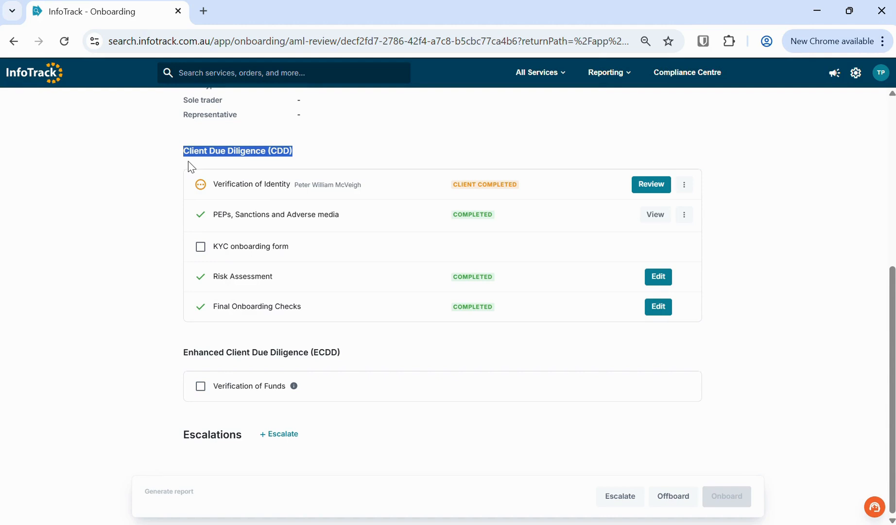
pyautogui.click(351, 357)
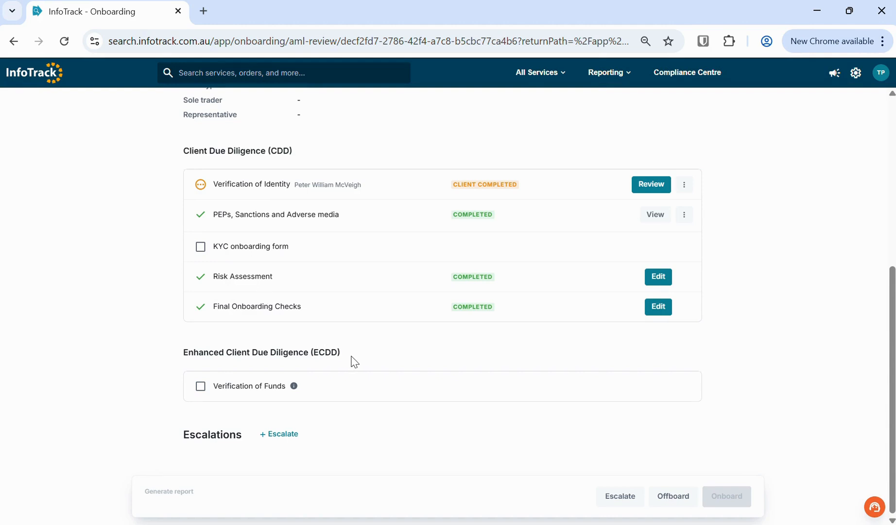
pyautogui.moveTo(344, 359); pyautogui.dragTo(183, 357)
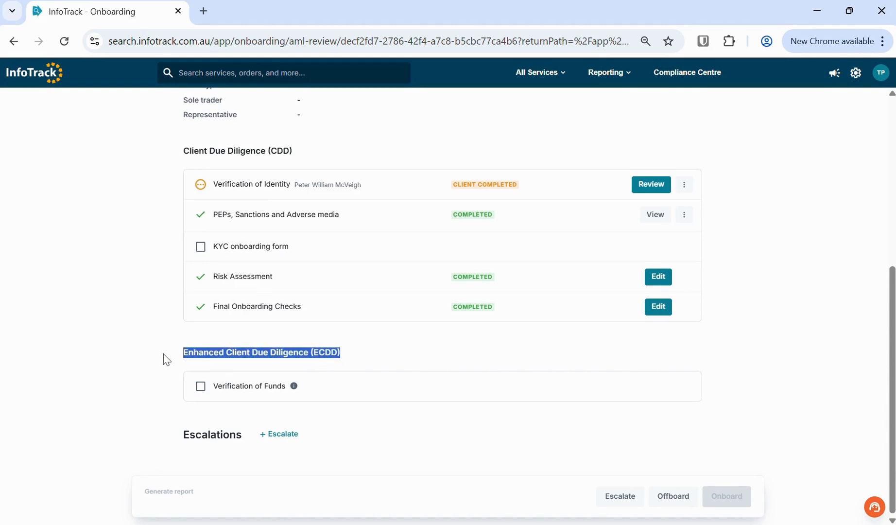
pyautogui.click(154, 362)
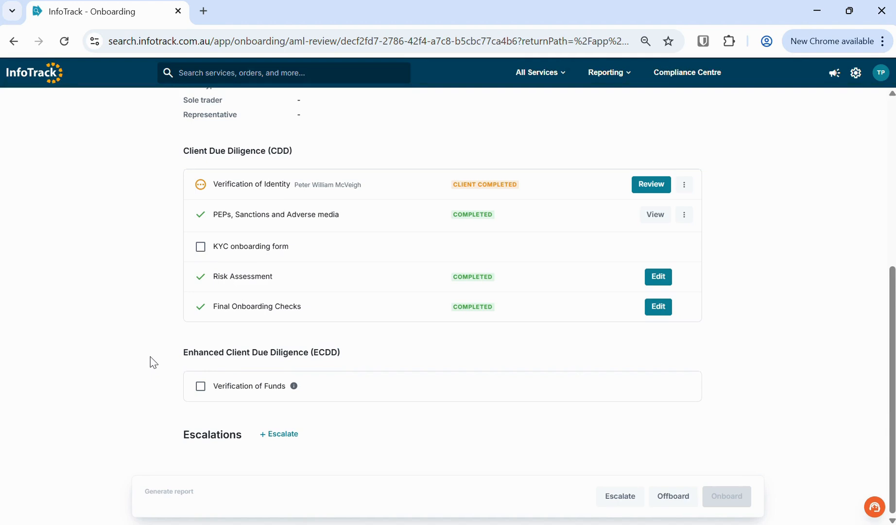
pyautogui.click(200, 387)
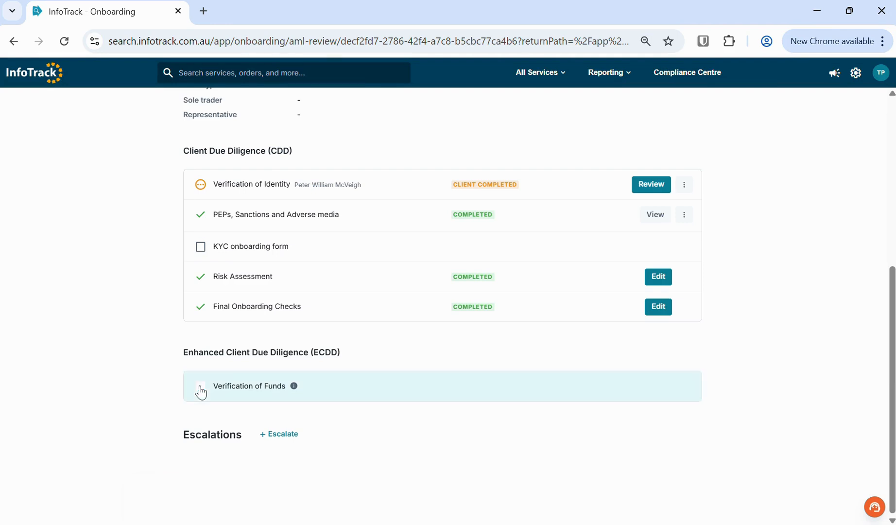
pyautogui.click(200, 388)
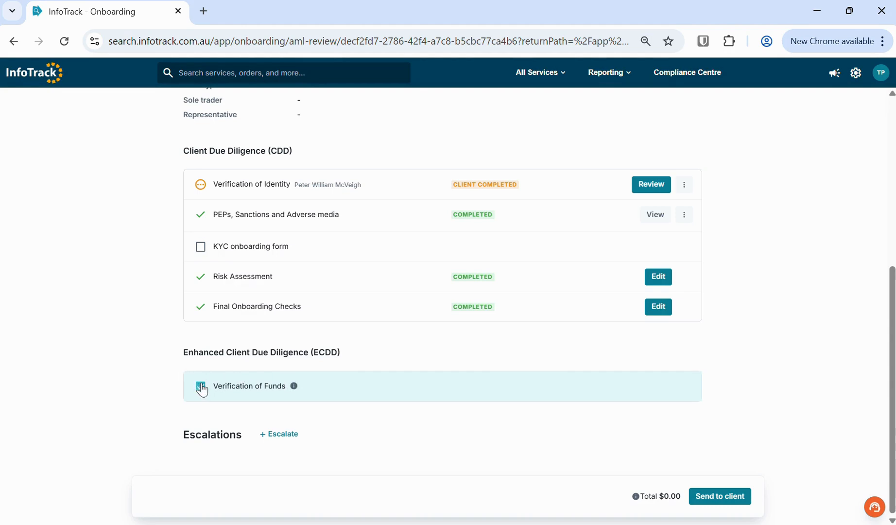
pyautogui.moveTo(180, 353); pyautogui.dragTo(353, 358)
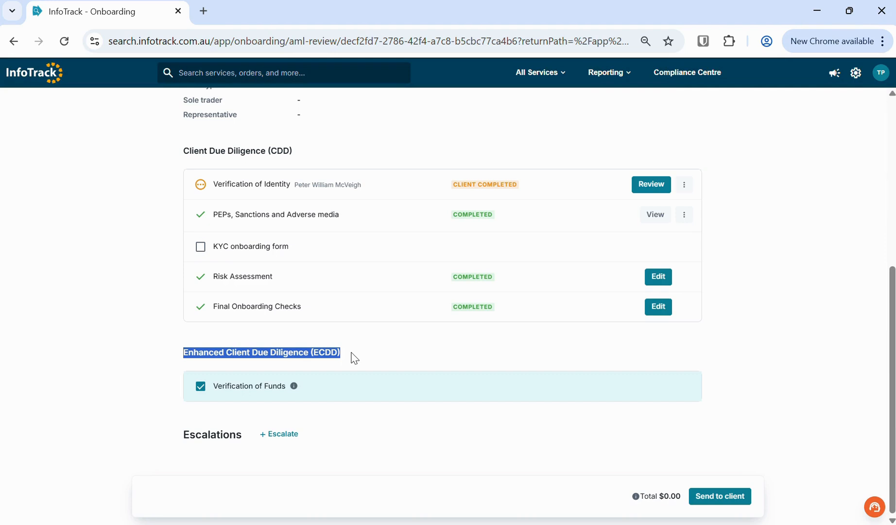
pyautogui.click(117, 361)
pyautogui.click(201, 387)
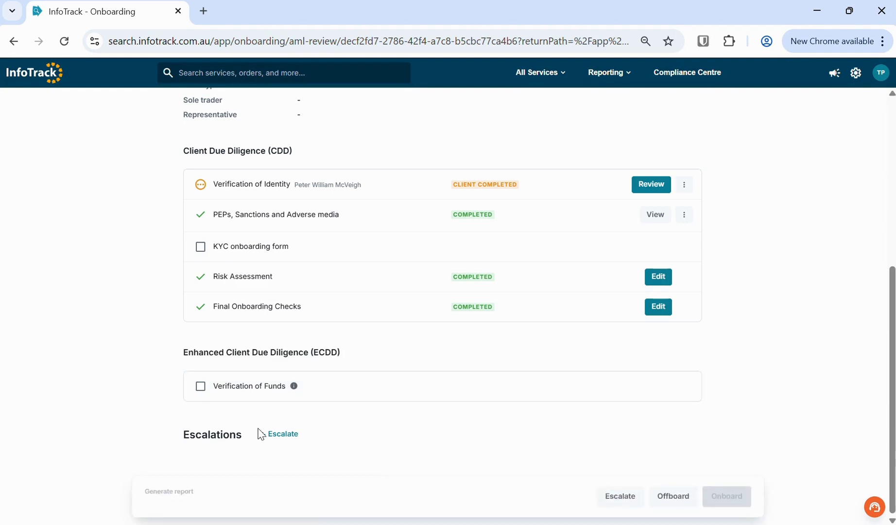
# - Start a new escalation, view the trigger list without choosing one, then return to the Compliance Centre
pyautogui.click(256, 433)
pyautogui.scroll(-2, 145, 384)
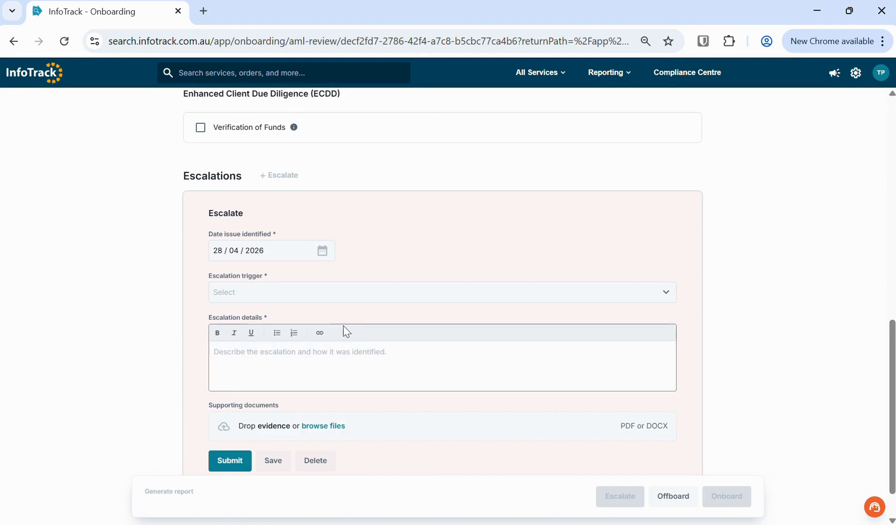
pyautogui.click(391, 298)
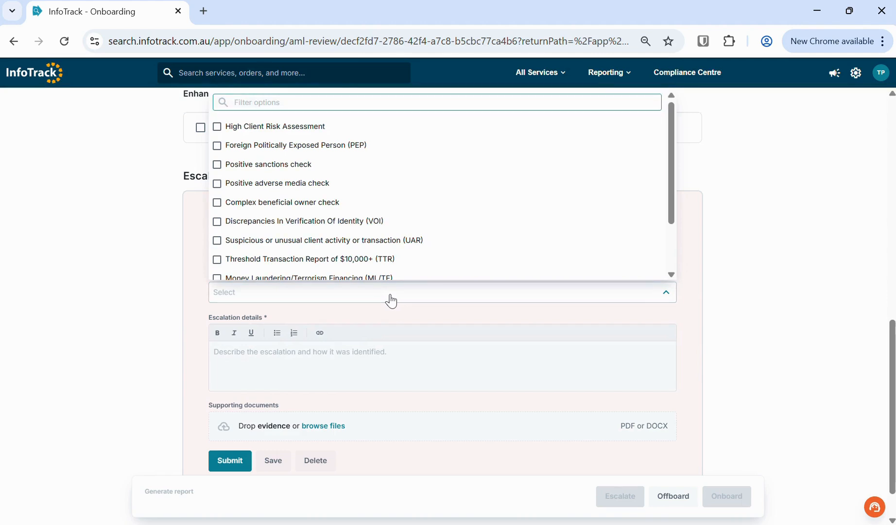
pyautogui.click(391, 297)
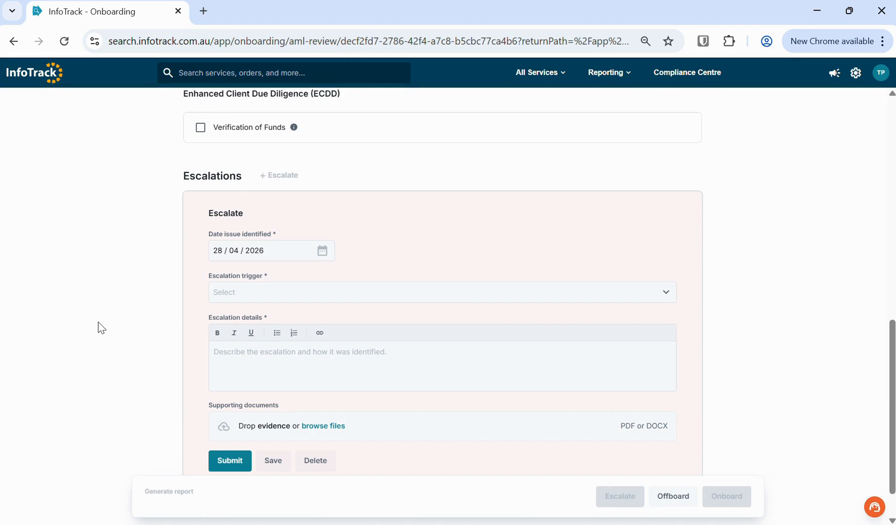
pyautogui.scroll(12, 98, 322)
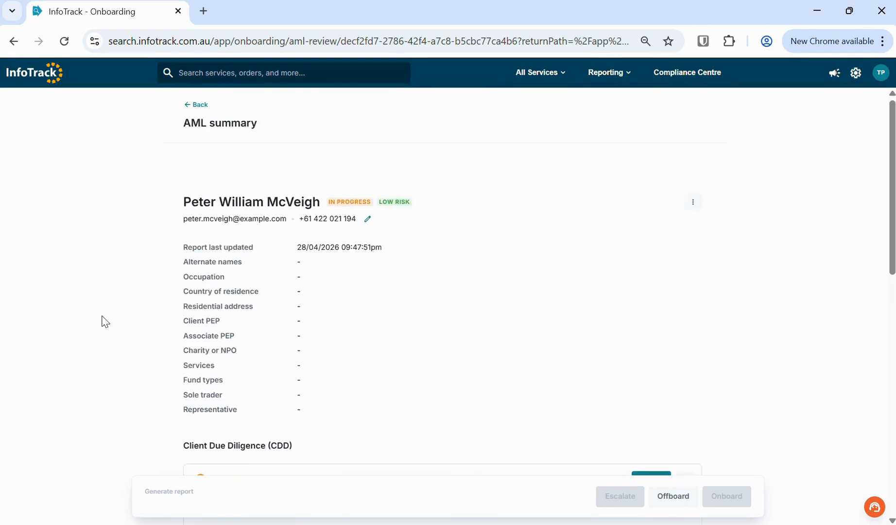
pyautogui.click(197, 105)
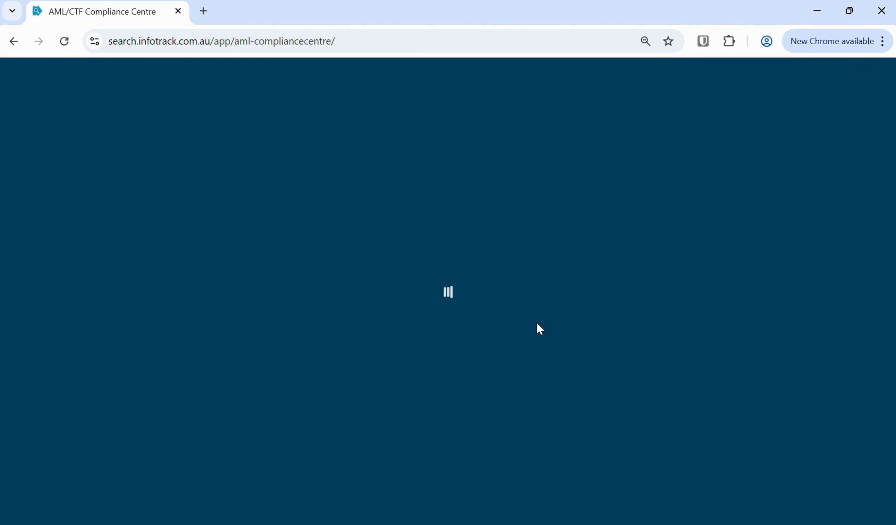
# - Scroll down the loaded Transactions tab and back to the top
pyautogui.scroll(-1, 528, 329)
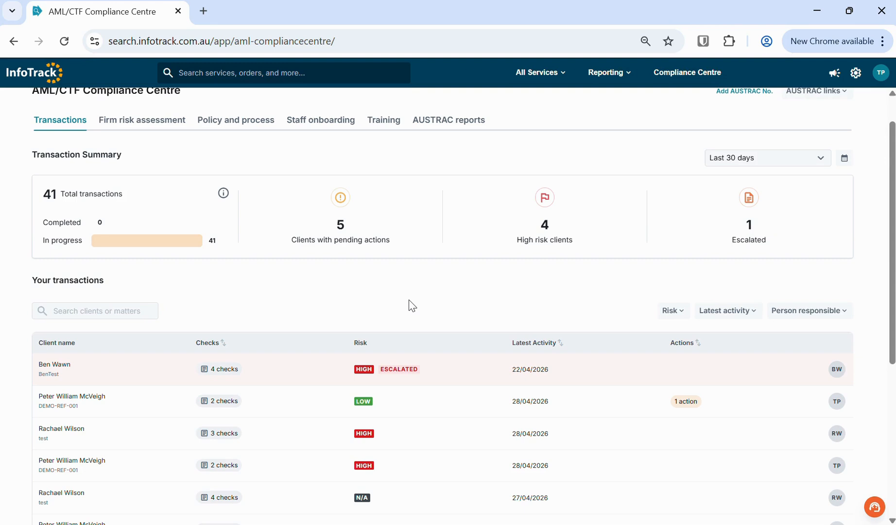
pyautogui.scroll(1, 412, 305)
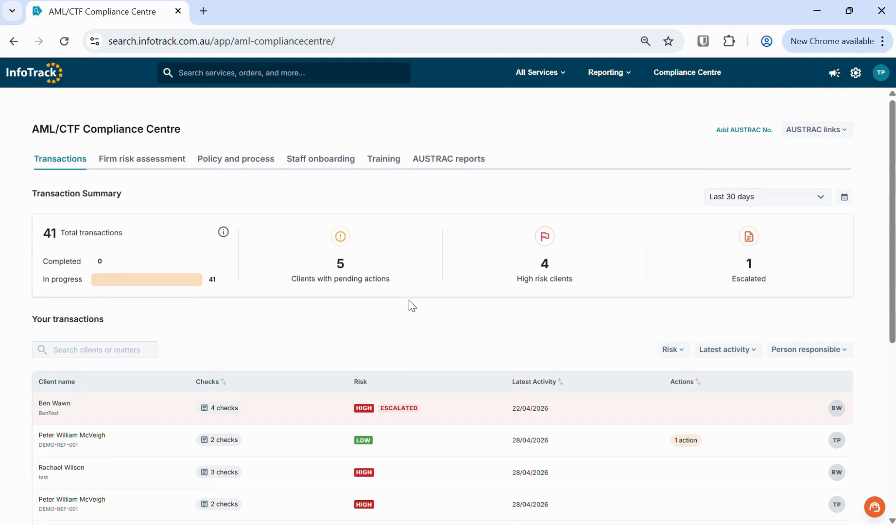